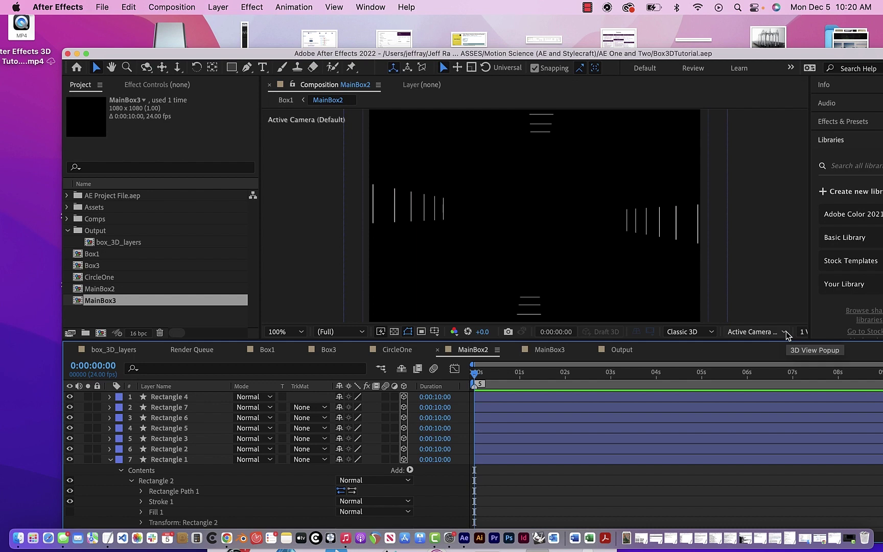
- Switch the MainBox2 composition to Custom View 1 and scrub the start of its animation
{"action": "left_click", "coordinate": [785, 333]}
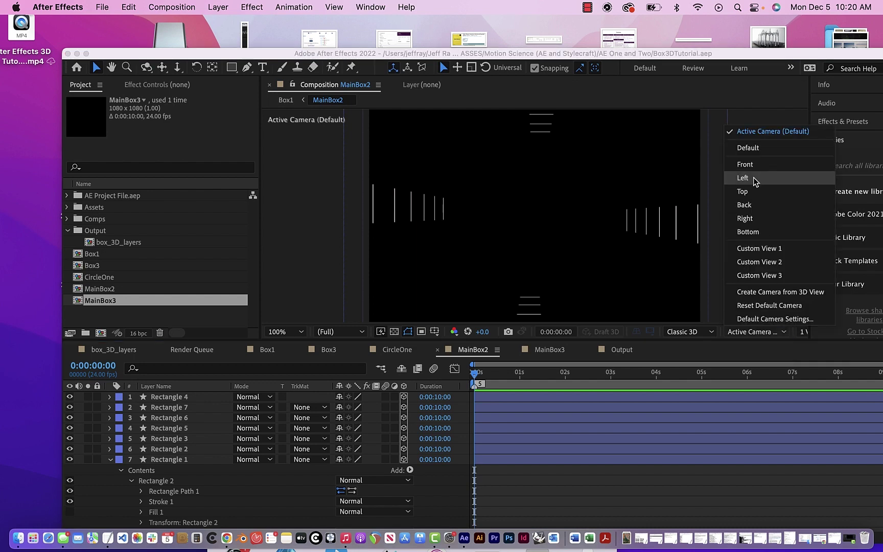
{"action": "left_click", "coordinate": [754, 249]}
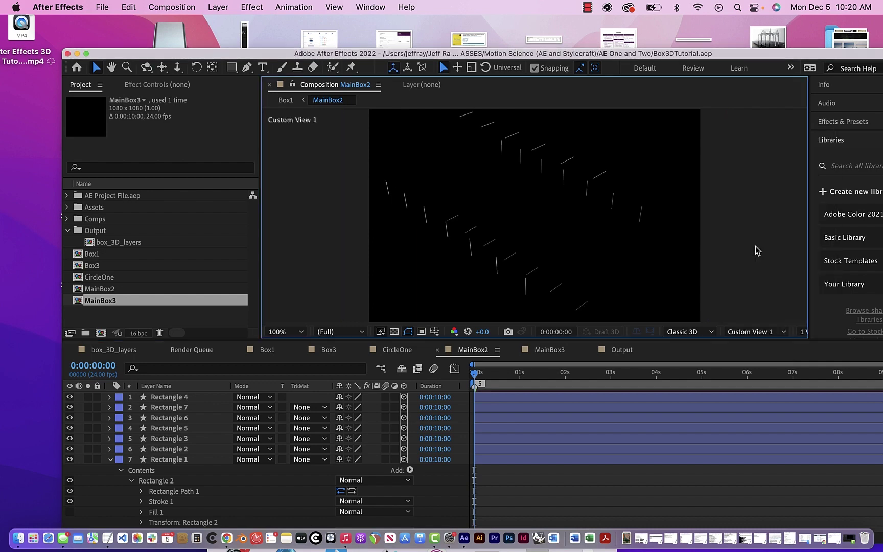
{"action": "left_click_drag", "start_coordinate": [476, 373], "coordinate": [458, 388]}
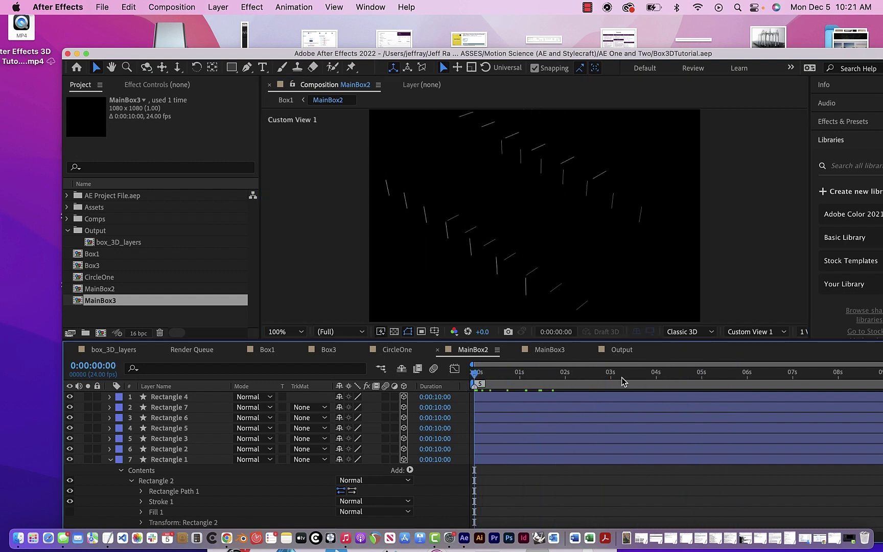
- Open the CircleOne composition and scrub its animation from the start
{"action": "left_click", "coordinate": [394, 352]}
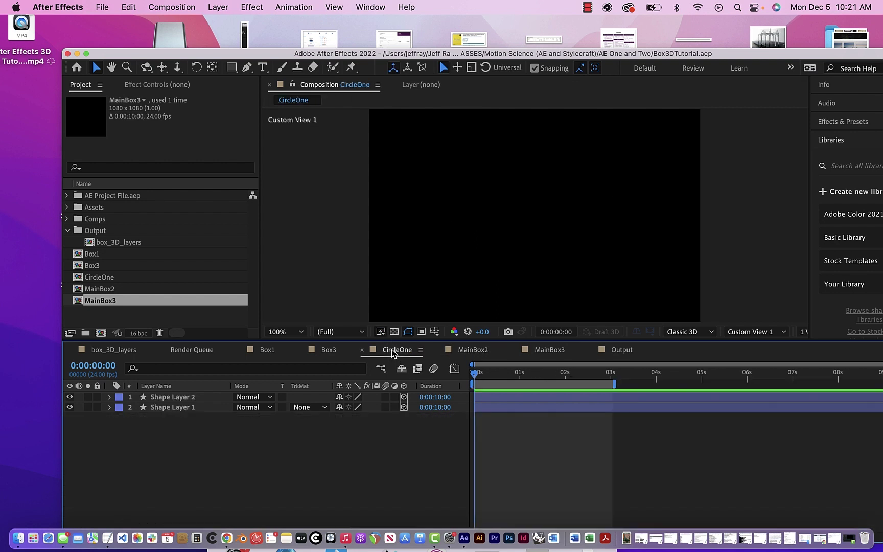
{"action": "left_click_drag", "start_coordinate": [475, 376], "coordinate": [409, 386]}
{"action": "mouse_move", "coordinate": [475, 377]}
{"action": "left_mouse_down"}
{"action": "mouse_move", "coordinate": [627, 380]}
{"action": "mouse_move", "coordinate": [374, 371]}
{"action": "mouse_move", "coordinate": [696, 379]}
{"action": "mouse_move", "coordinate": [475, 378]}
{"action": "left_mouse_up"}
- Create a 1080 x 1080 px composition named Circle_cross with a duration of 5 seconds at 24 fps
{"action": "left_click", "coordinate": [163, 6]}
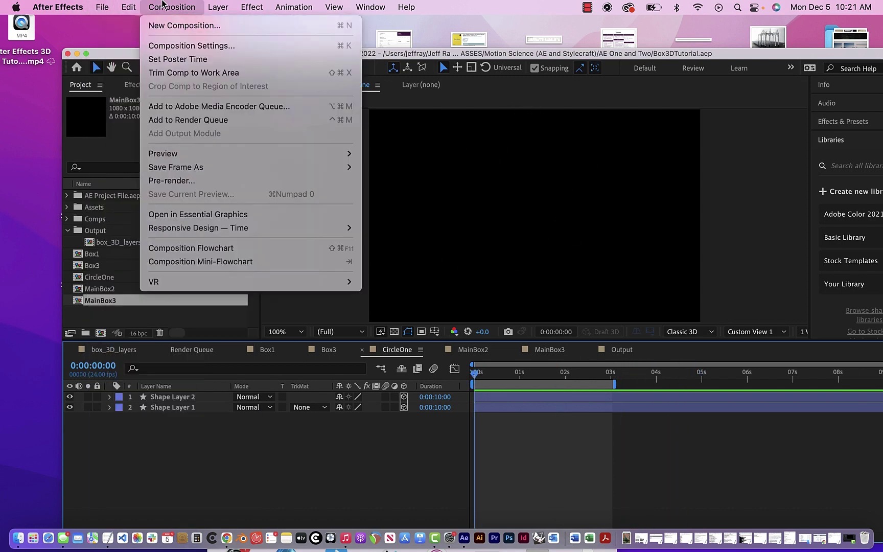
{"action": "left_click", "coordinate": [173, 27]}
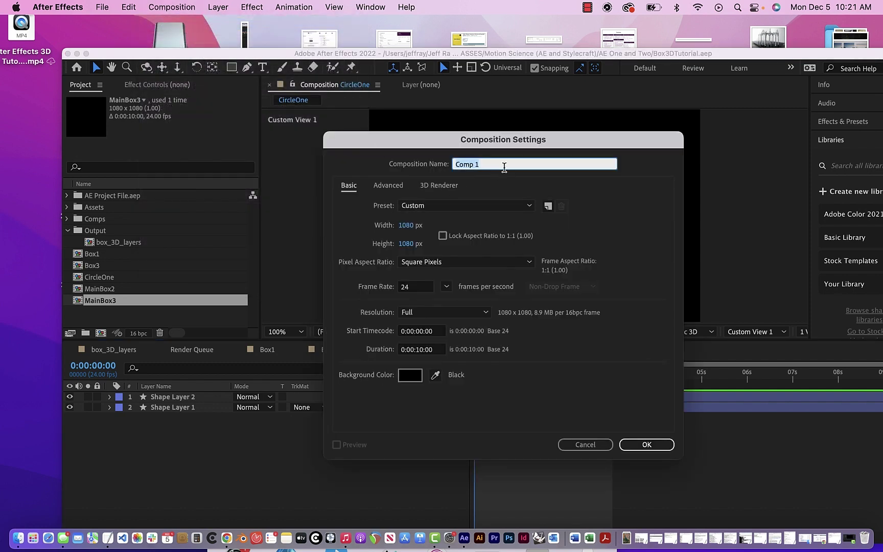
{"action": "type", "text": "Circle_cross"}
{"action": "left_click", "coordinate": [420, 350]}
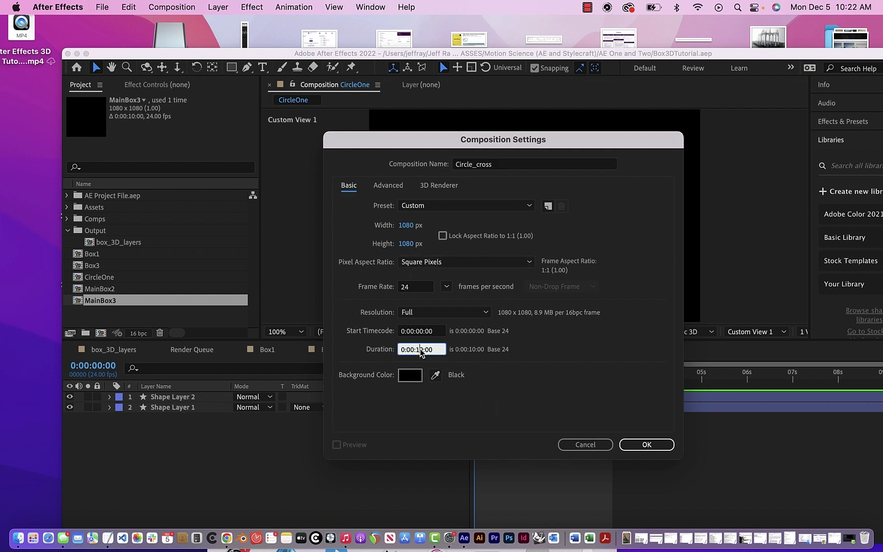
{"action": "key", "text": "BackSpace"}
{"action": "key", "text": "BackSpace"}
{"action": "key", "text": "BackSpace"}
{"action": "type", "text": "5"}
{"action": "left_click", "coordinate": [647, 445]}
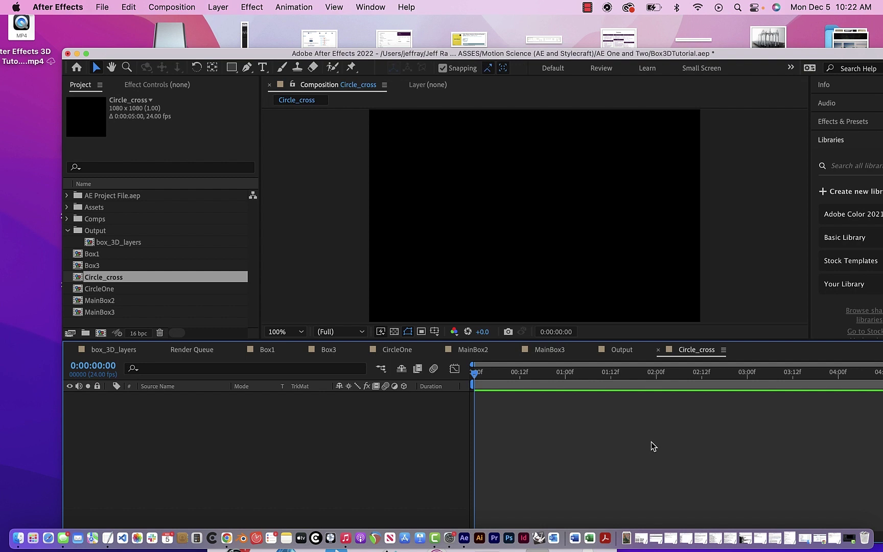
{"action": "left_click", "coordinate": [434, 538]}
{"action": "right_click", "coordinate": [434, 539]}
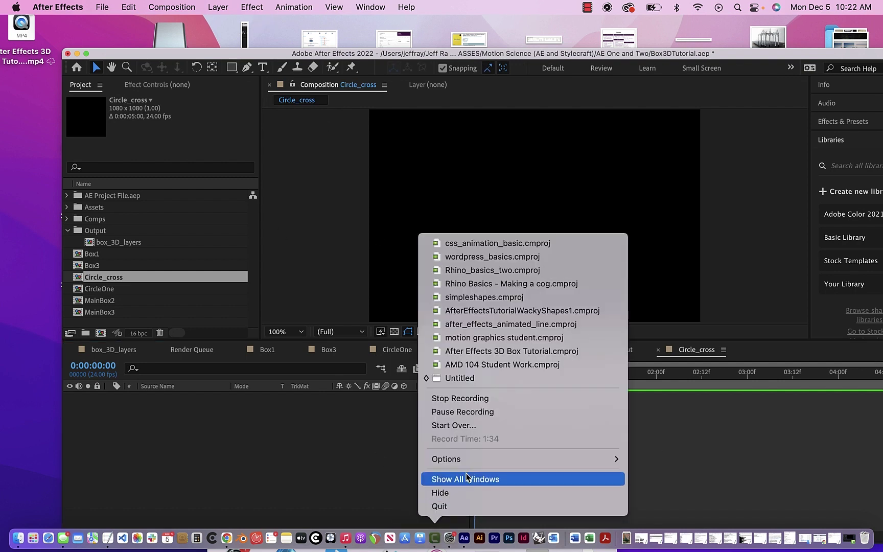
{"action": "left_click", "coordinate": [464, 412]}
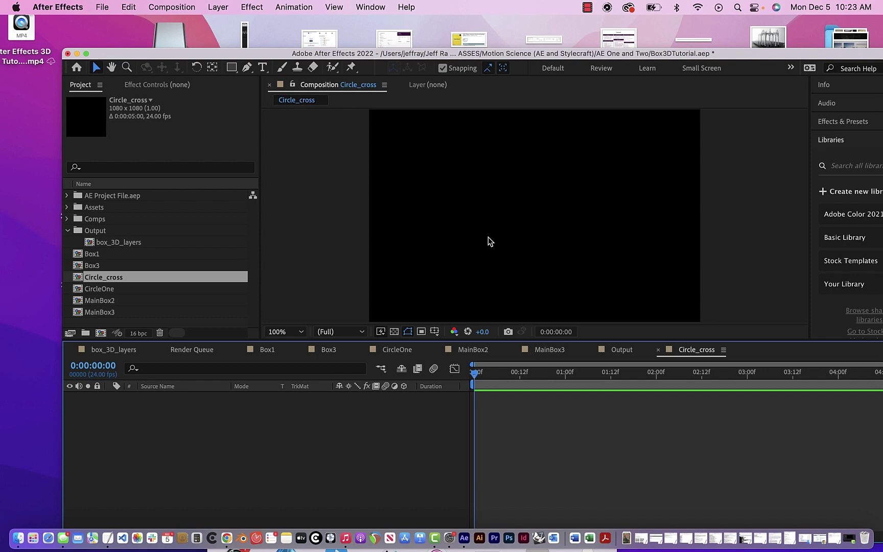
- Add a full-size circle to the Circle_cross composition with the Ellipse tool
{"action": "left_click_drag", "start_coordinate": [277, 55], "coordinate": [207, 29]}
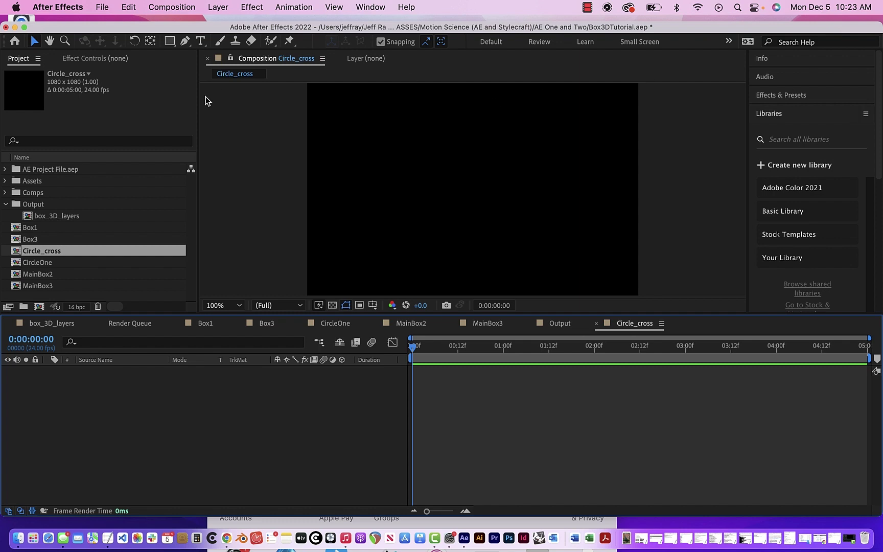
{"action": "left_click_drag", "start_coordinate": [169, 41], "coordinate": [197, 67]}
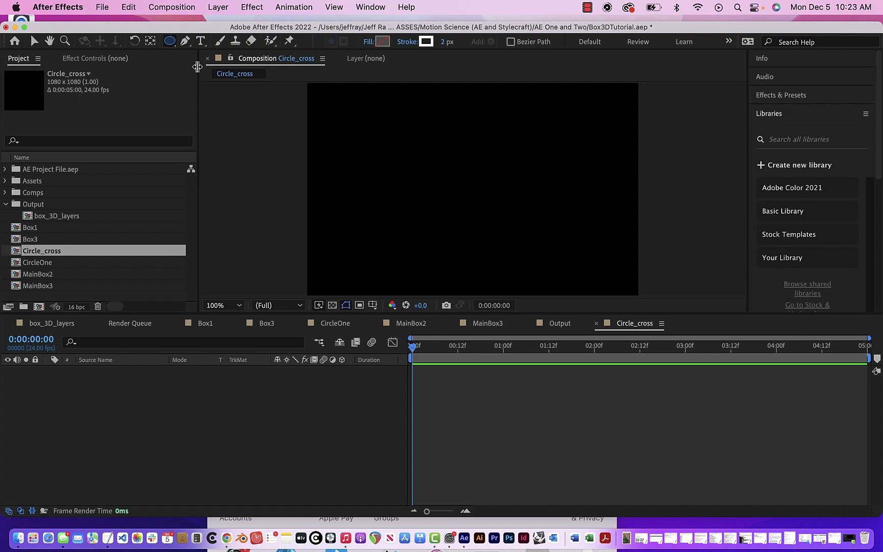
{"action": "double_click", "coordinate": [170, 40]}
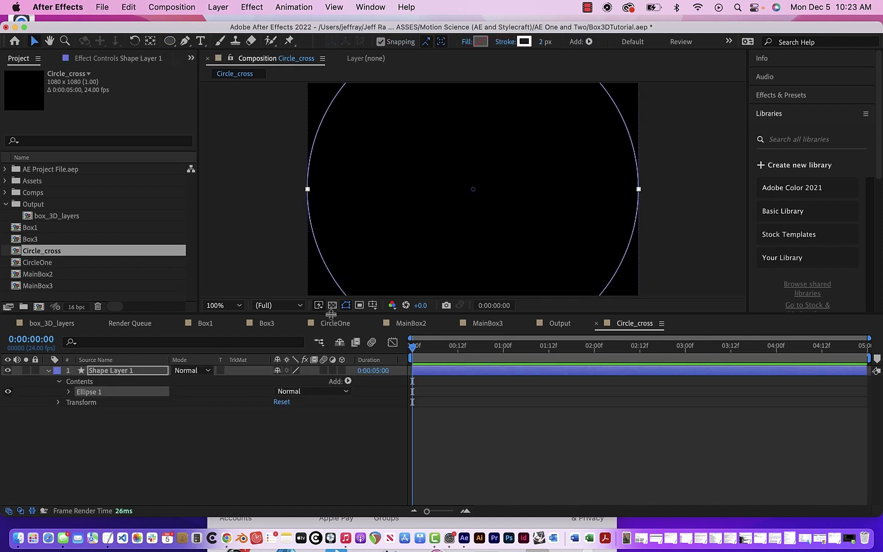
- Add a full-size star with the Star tool to the same shape layer as the circle
{"action": "left_click_drag", "start_coordinate": [331, 314], "coordinate": [332, 403]}
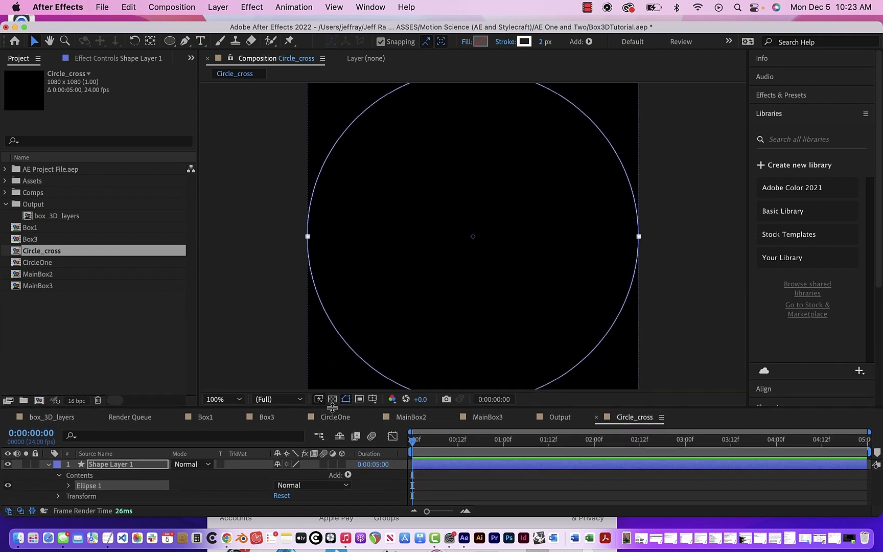
{"action": "left_click", "coordinate": [238, 395]}
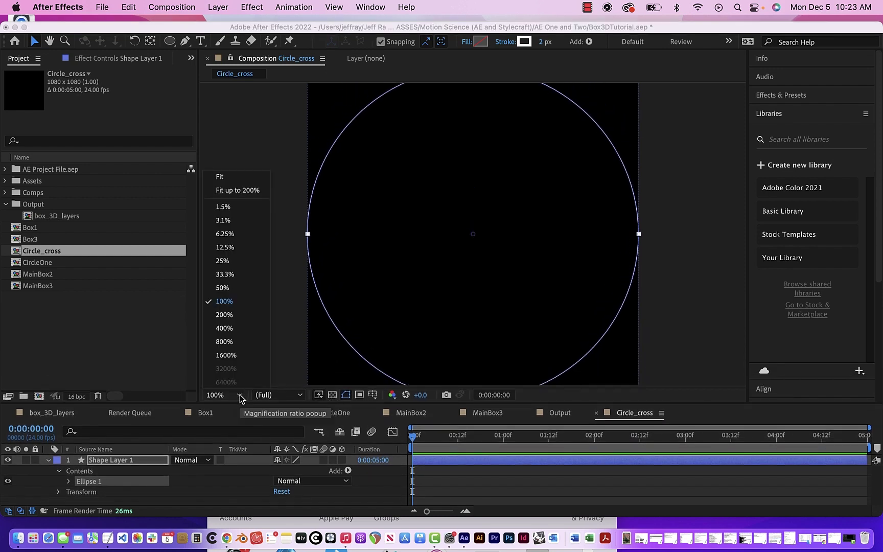
{"action": "left_click", "coordinate": [222, 288]}
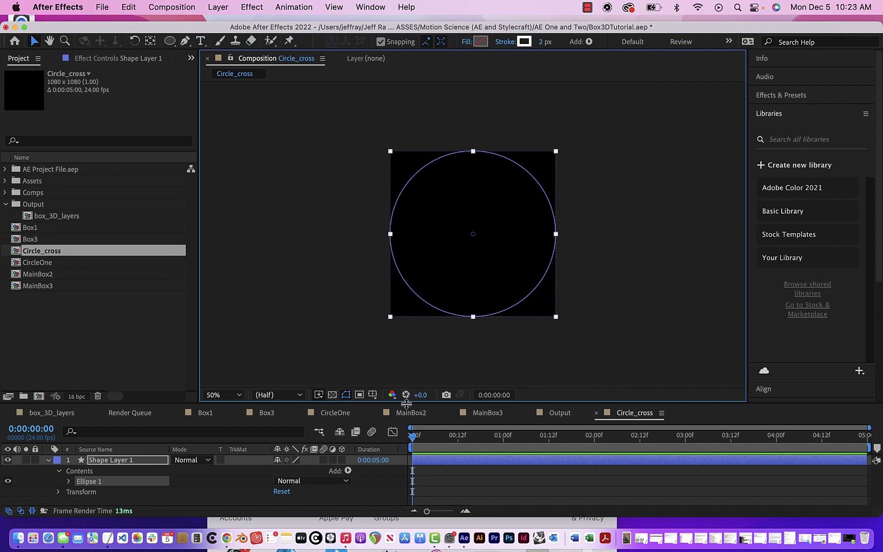
{"action": "left_click_drag", "start_coordinate": [405, 402], "coordinate": [401, 340]}
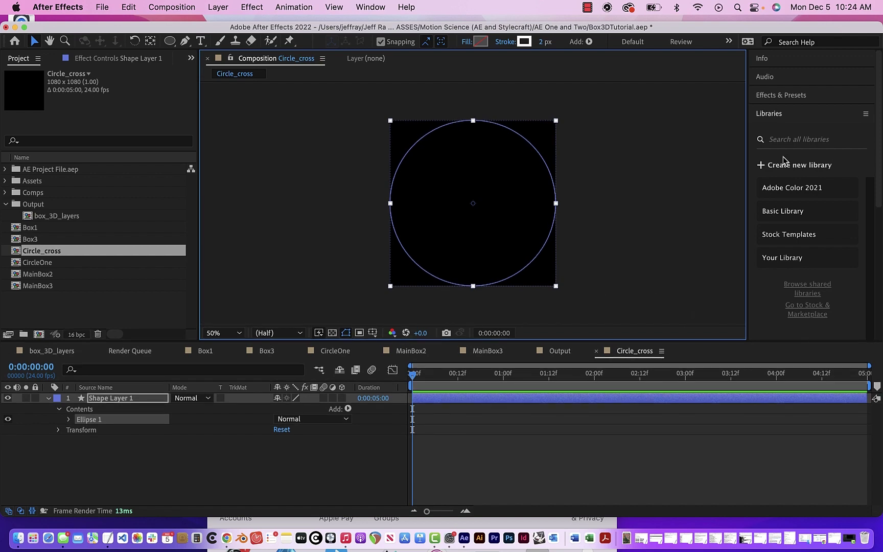
{"action": "left_click", "coordinate": [48, 398]}
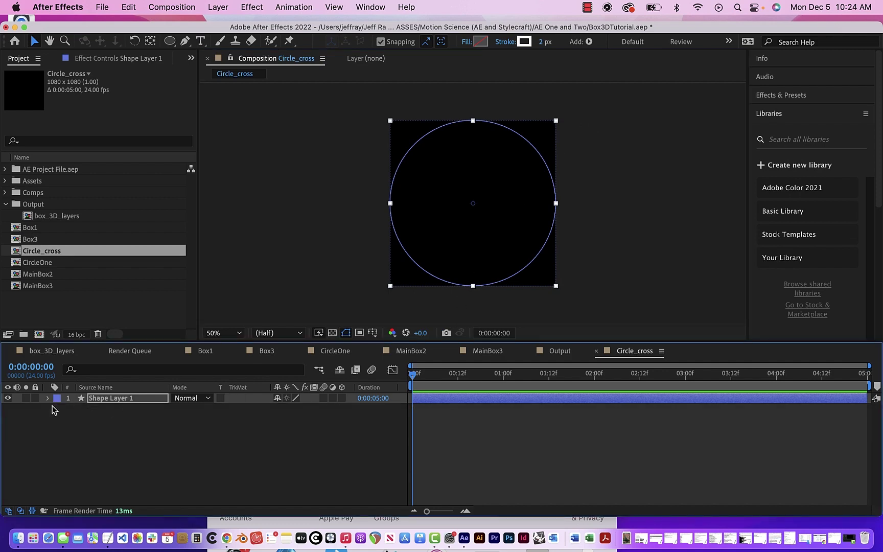
{"action": "left_click", "coordinate": [47, 398]}
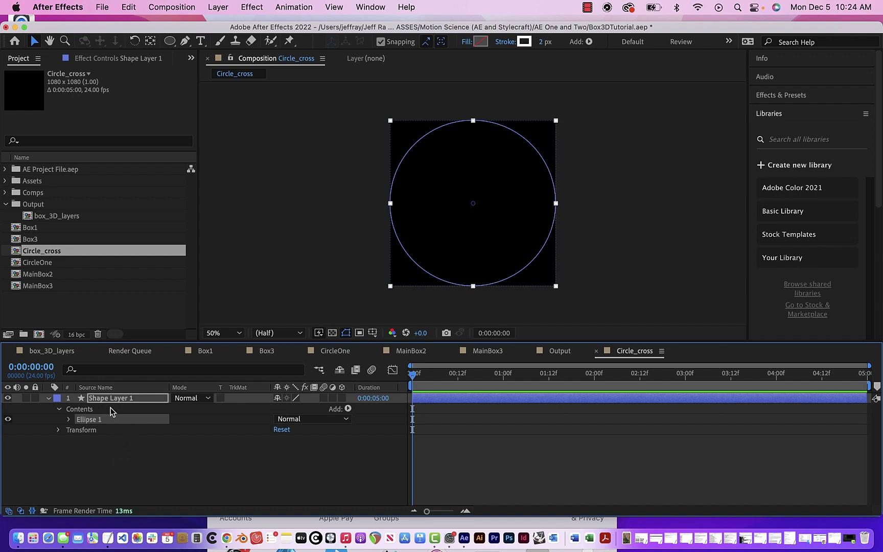
{"action": "left_click", "coordinate": [175, 45]}
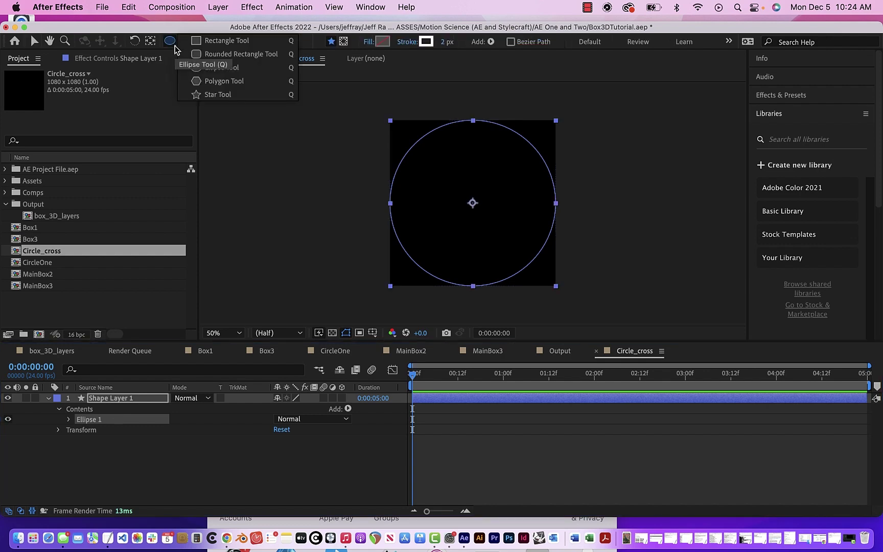
{"action": "left_click_drag", "start_coordinate": [175, 48], "coordinate": [201, 91]}
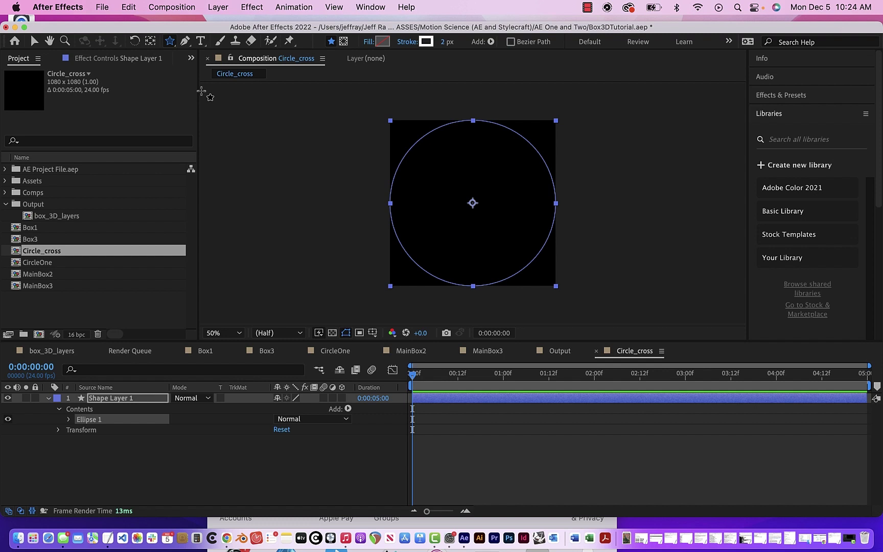
{"action": "double_click", "coordinate": [170, 45]}
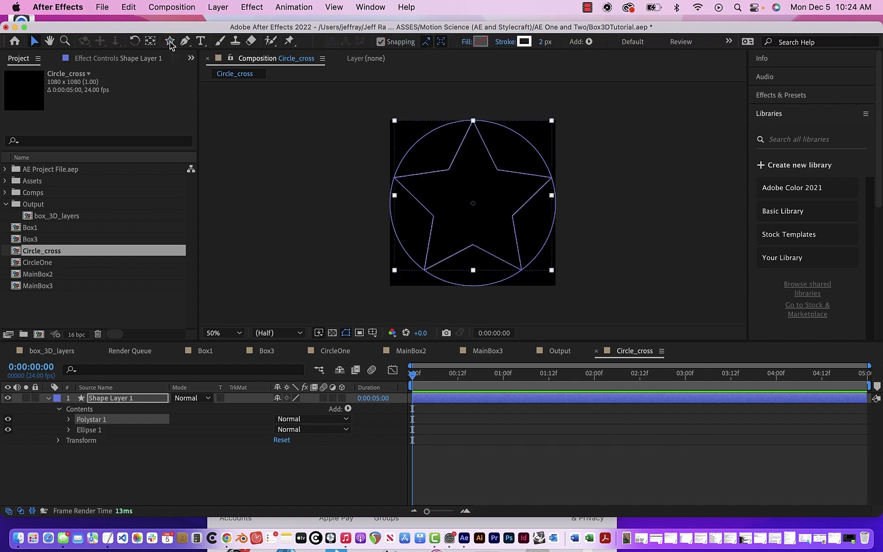
- Set the number of points in the star's path to 4
{"action": "left_click", "coordinate": [69, 420]}
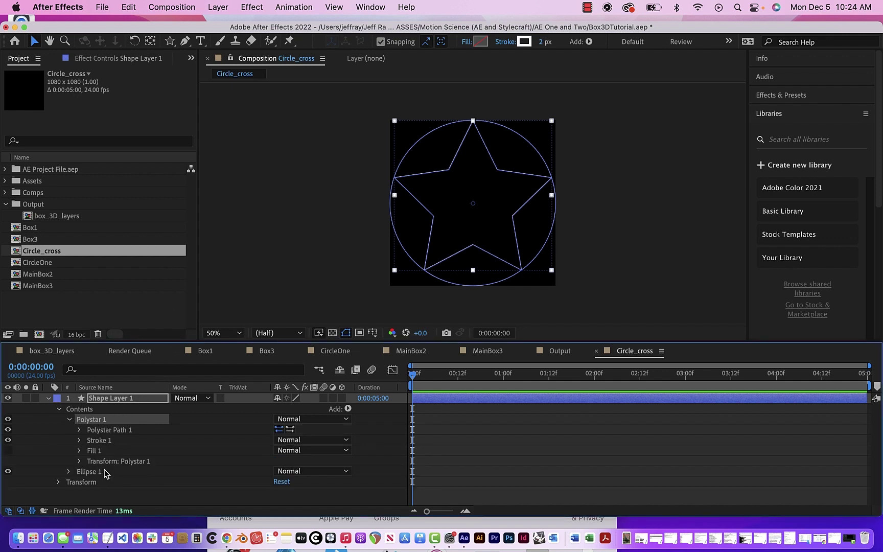
{"action": "left_click", "coordinate": [79, 461]}
{"action": "scroll", "coordinate": [159, 466], "scroll_direction": "down", "scroll_amount": 2}
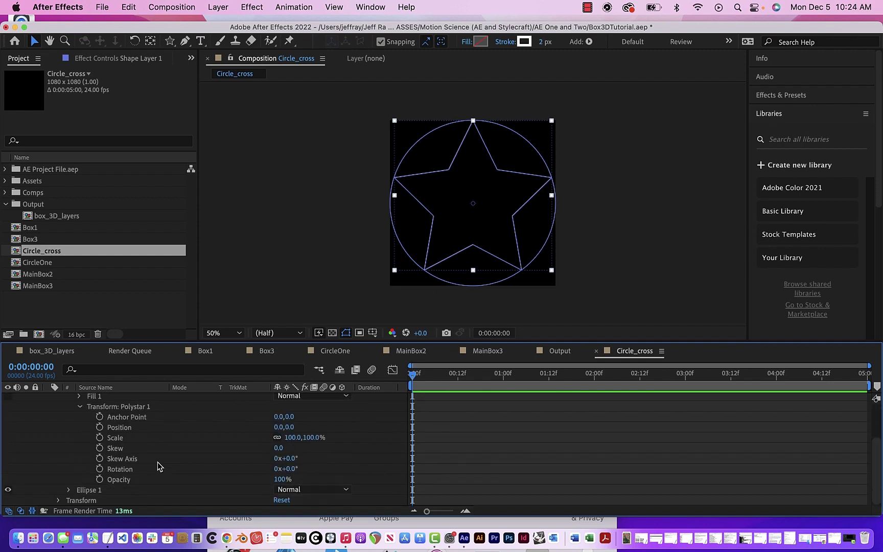
{"action": "scroll", "coordinate": [160, 466], "scroll_direction": "up", "scroll_amount": 3}
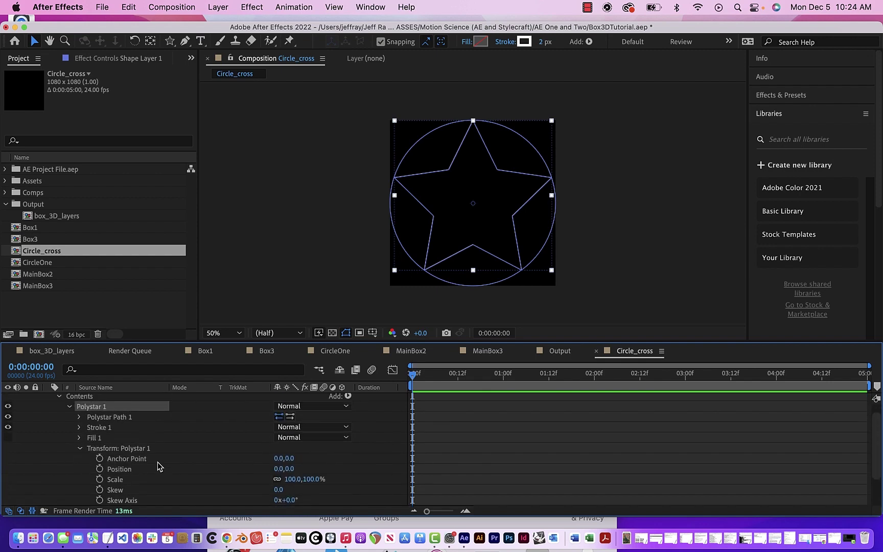
{"action": "left_click", "coordinate": [80, 453]}
{"action": "left_click", "coordinate": [79, 430]}
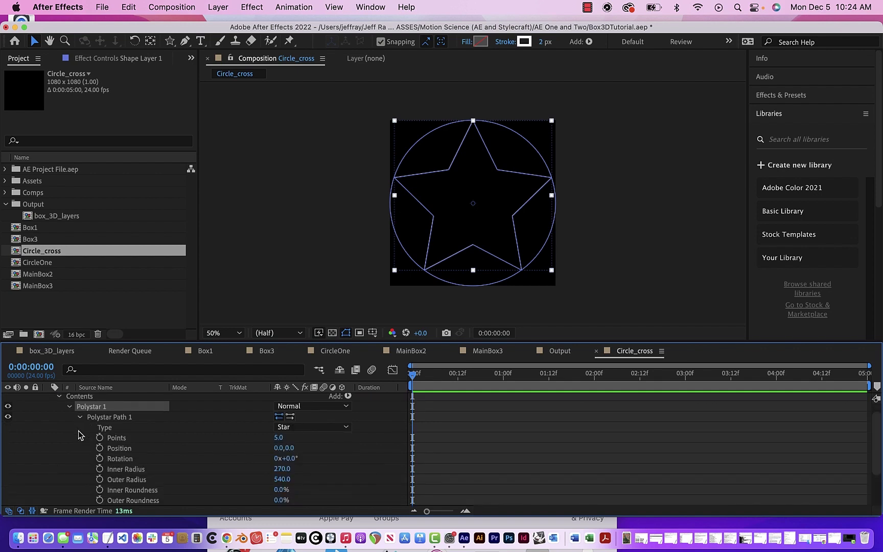
{"action": "left_click", "coordinate": [278, 438]}
{"action": "type", "text": "4"}
{"action": "key", "text": "Return"}
{"action": "scroll", "coordinate": [262, 448], "scroll_direction": "down", "scroll_amount": 2}
{"action": "left_click_drag", "start_coordinate": [282, 448], "coordinate": [261, 448]}
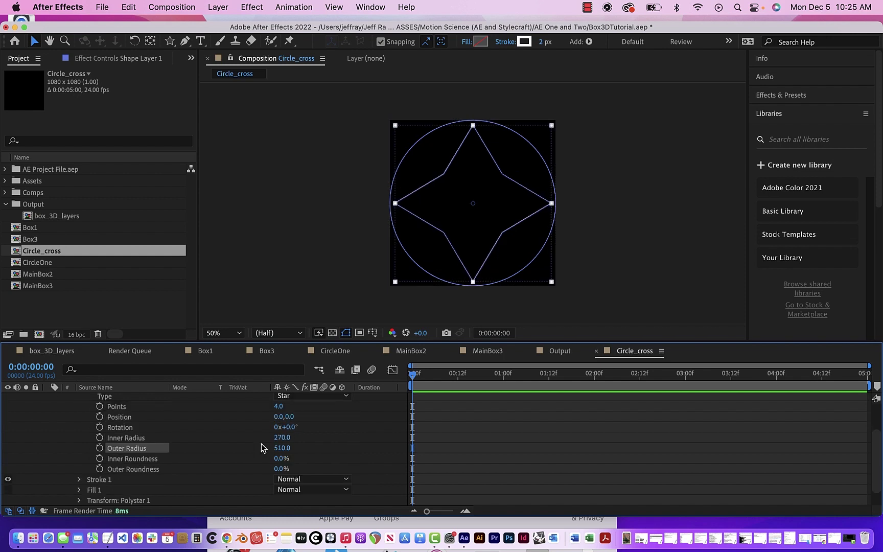
{"action": "key", "text": "super+z"}
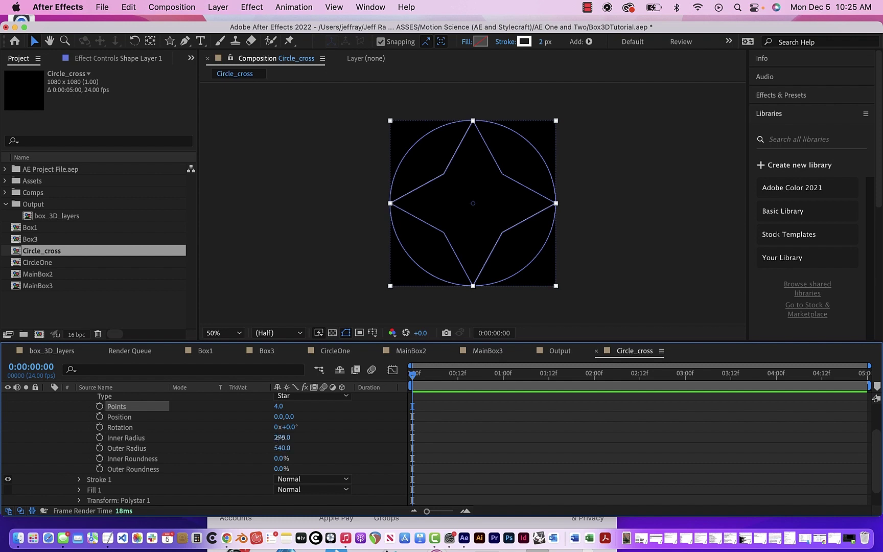
- Turn the star into a diagonal cross by setting its path's inner radius to 0 and rotation to 45°
{"action": "left_click_drag", "start_coordinate": [281, 437], "coordinate": [55, 369]}
{"action": "left_click_drag", "start_coordinate": [49, 370], "coordinate": [45, 369]}
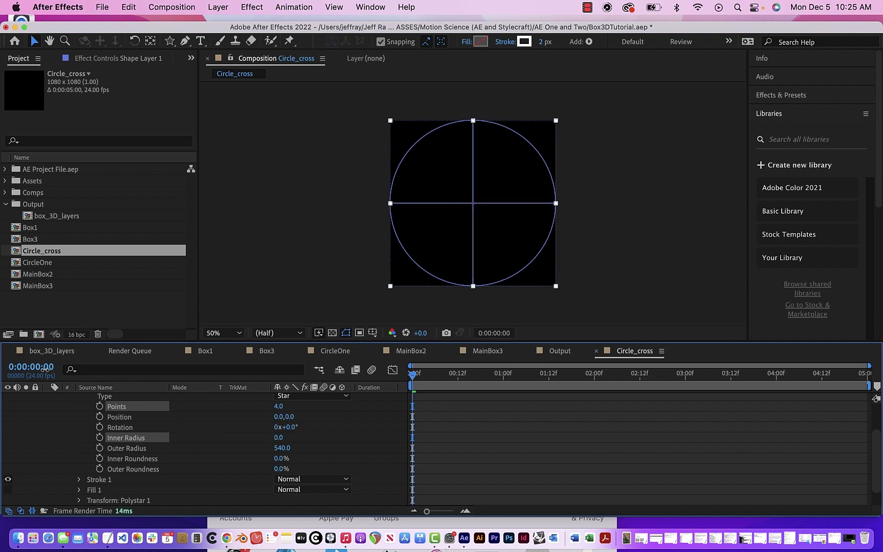
{"action": "mouse_move", "coordinate": [44, 369]}
{"action": "left_mouse_down"}
{"action": "mouse_move", "coordinate": [70, 377]}
{"action": "mouse_move", "coordinate": [48, 378]}
{"action": "left_mouse_up"}
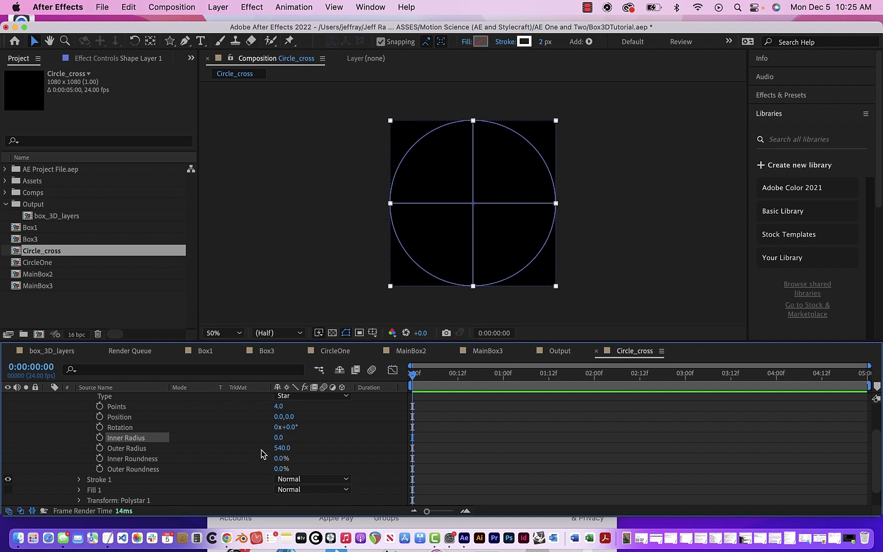
{"action": "left_click", "coordinate": [288, 427]}
{"action": "key", "text": "Return"}
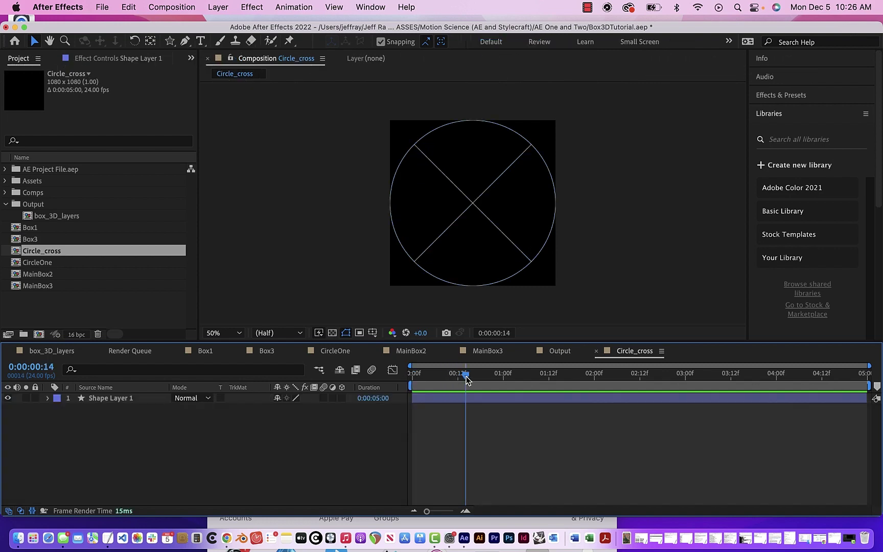
- Return the playhead to 0:00:00:00, collapse the shape layer's contents and select the layer with the circle and cross
{"action": "left_click_drag", "start_coordinate": [467, 379], "coordinate": [402, 368]}
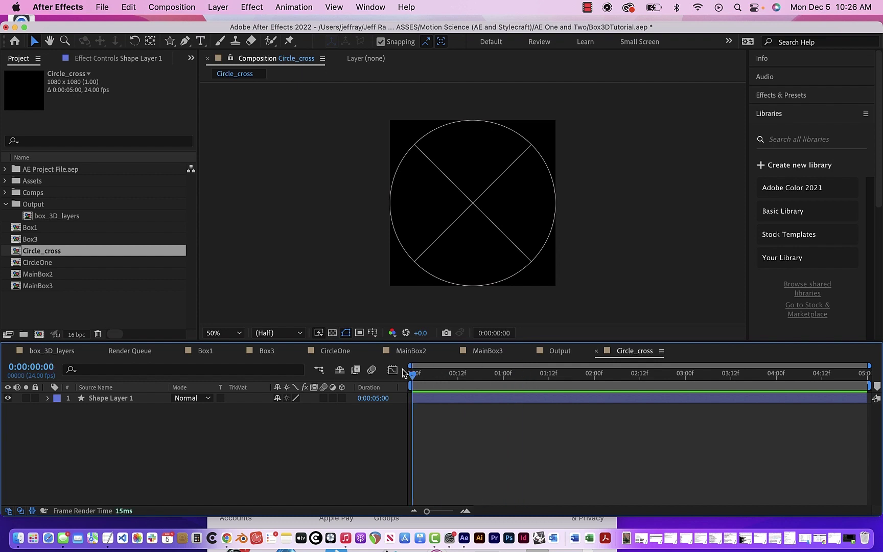
{"action": "left_click", "coordinate": [48, 402]}
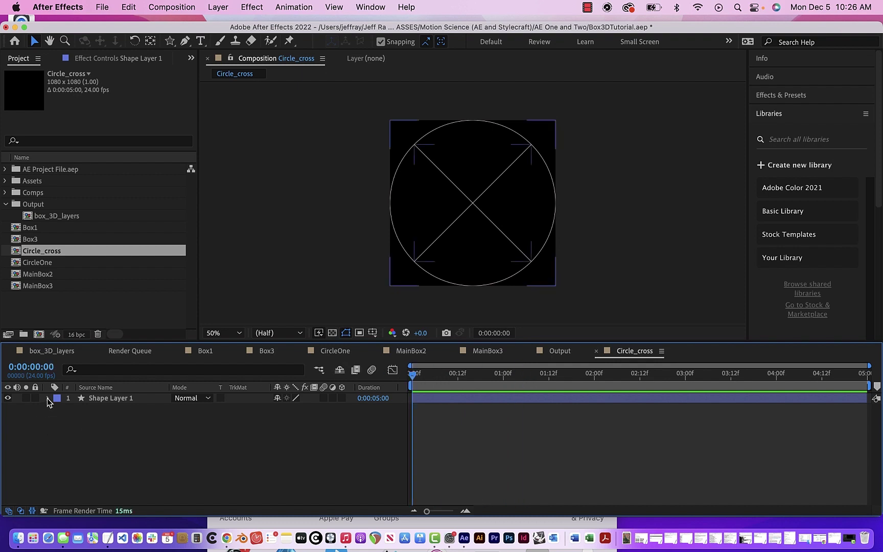
{"action": "left_click", "coordinate": [48, 400]}
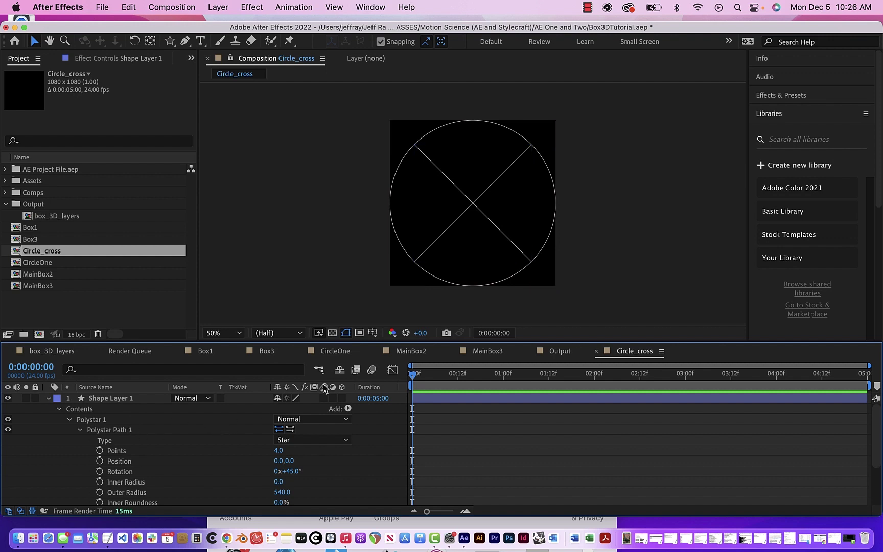
{"action": "left_click", "coordinate": [47, 397]}
{"action": "left_click", "coordinate": [427, 137]}
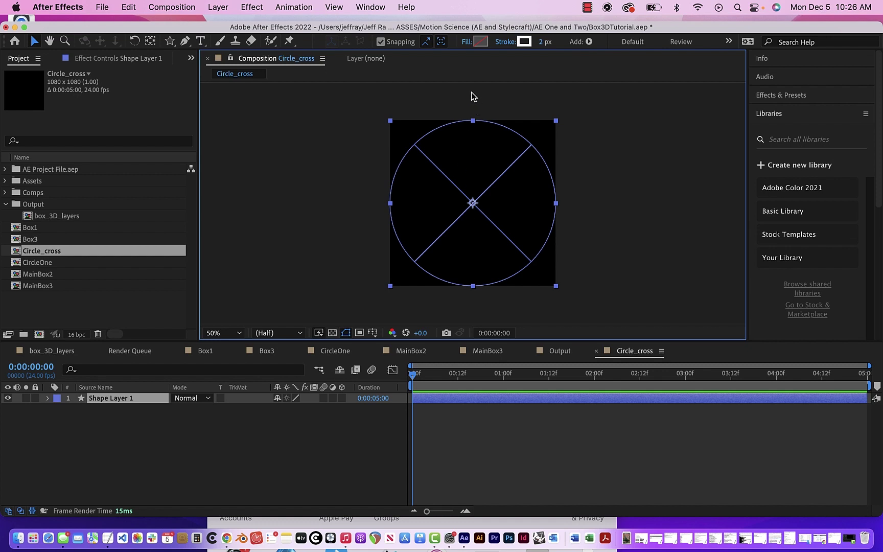
- Make the shape layer with the circle and cross a 3D layer
{"action": "left_click", "coordinate": [303, 193]}
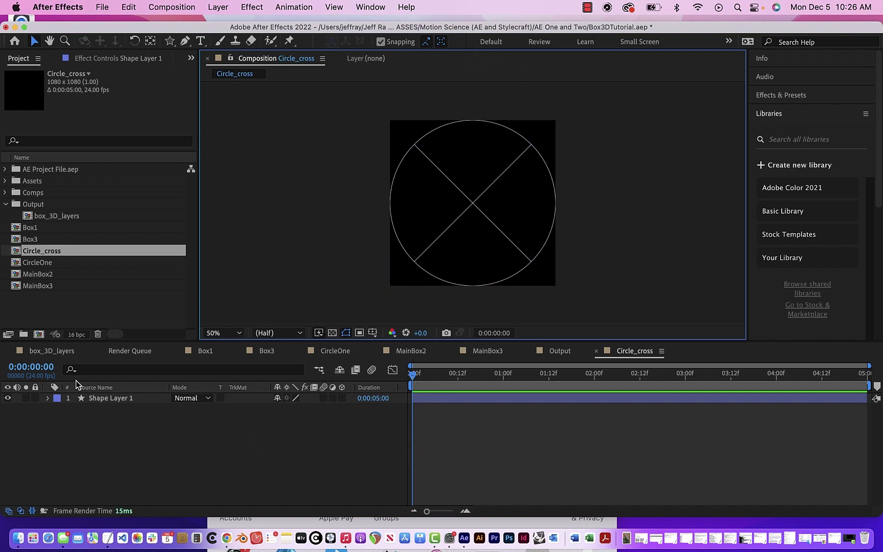
{"action": "left_click", "coordinate": [48, 398]}
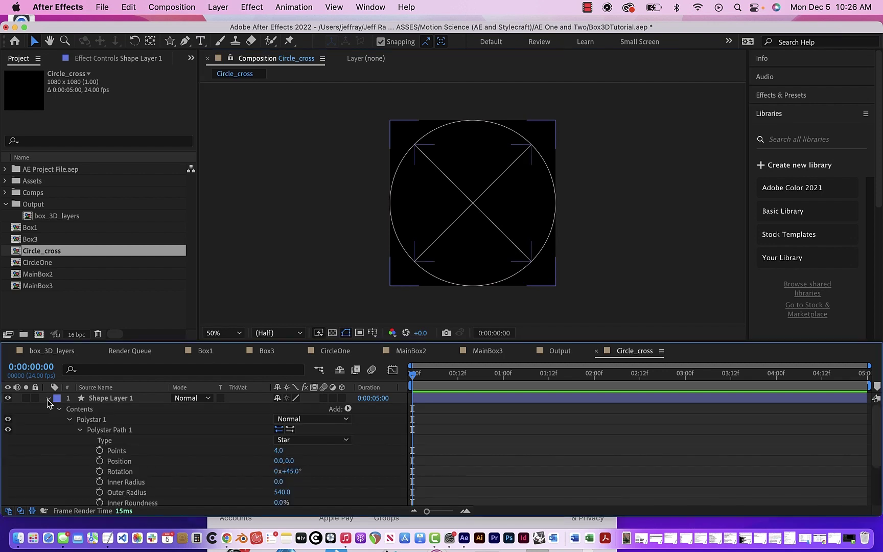
{"action": "left_click", "coordinate": [48, 399]}
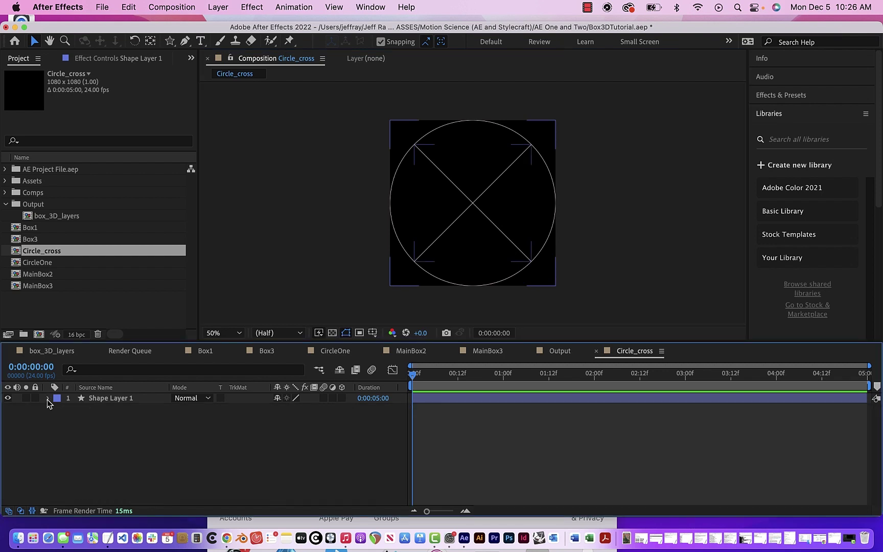
{"action": "left_click", "coordinate": [342, 398]}
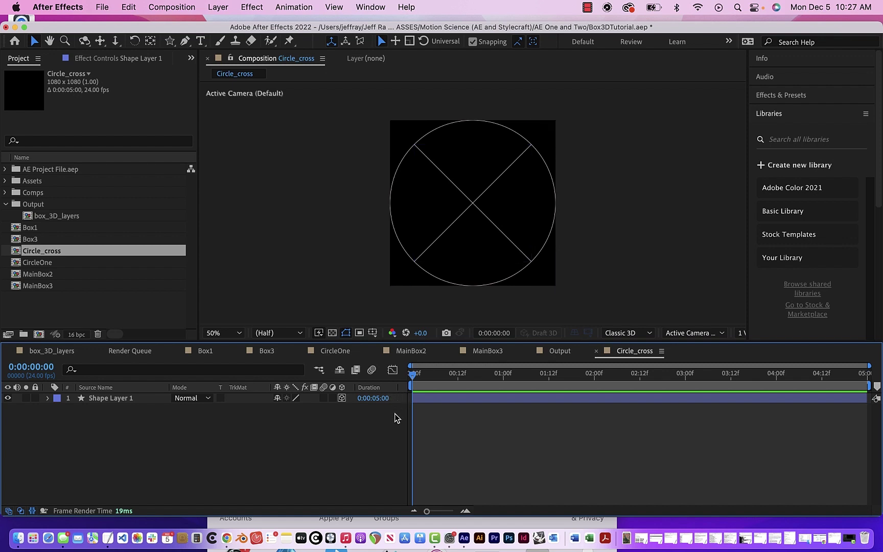
{"action": "left_click_drag", "start_coordinate": [412, 376], "coordinate": [358, 367]}
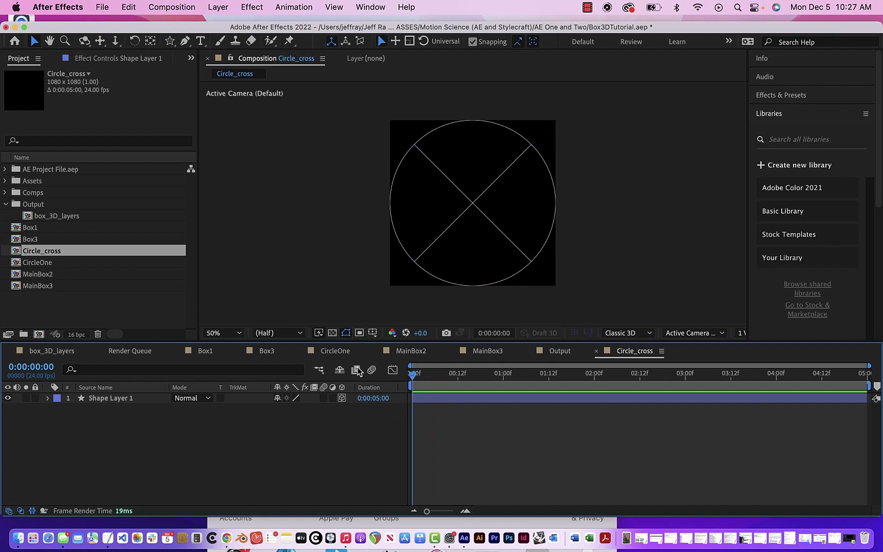
- Collapse the star's path settings and expand the Polystar 1 group's own transform properties down to its opacity
{"action": "left_click", "coordinate": [48, 399]}
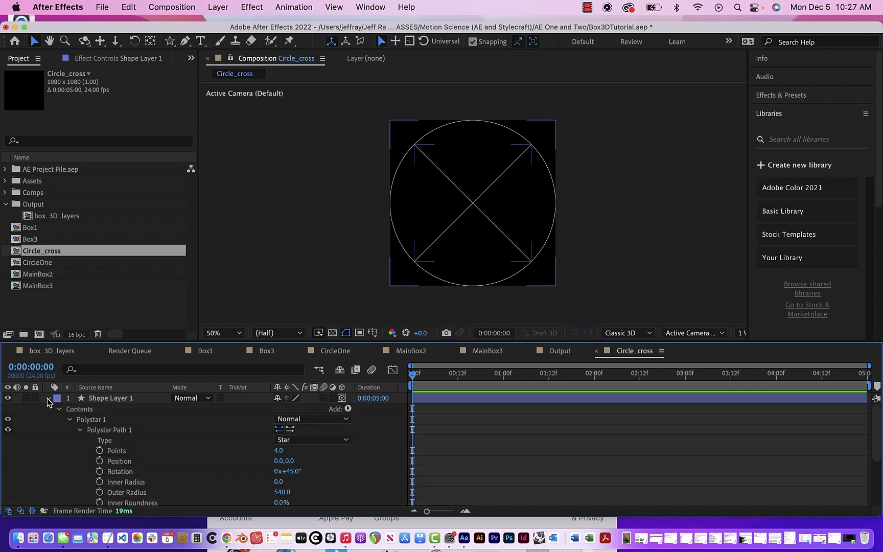
{"action": "scroll", "coordinate": [82, 452], "scroll_direction": "down", "scroll_amount": 3}
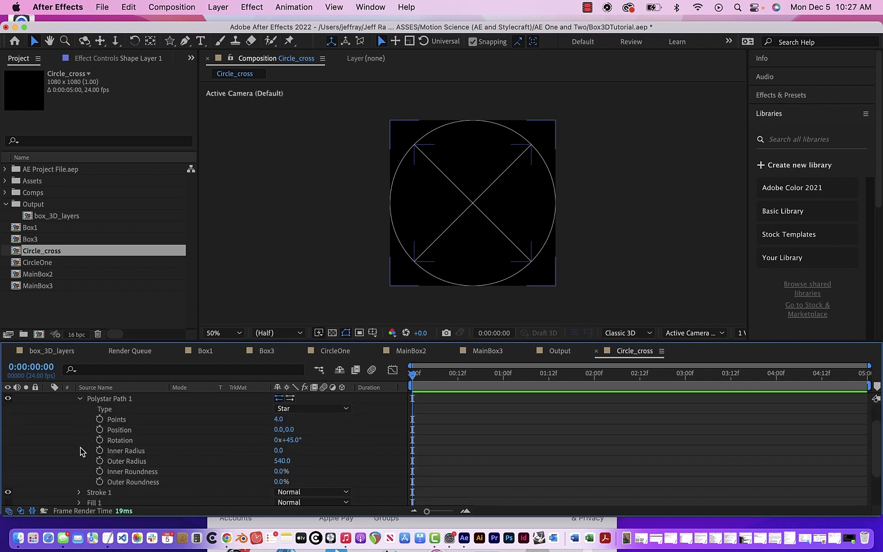
{"action": "scroll", "coordinate": [82, 452], "scroll_direction": "up", "scroll_amount": 1}
{"action": "scroll", "coordinate": [81, 452], "scroll_direction": "up", "scroll_amount": 1}
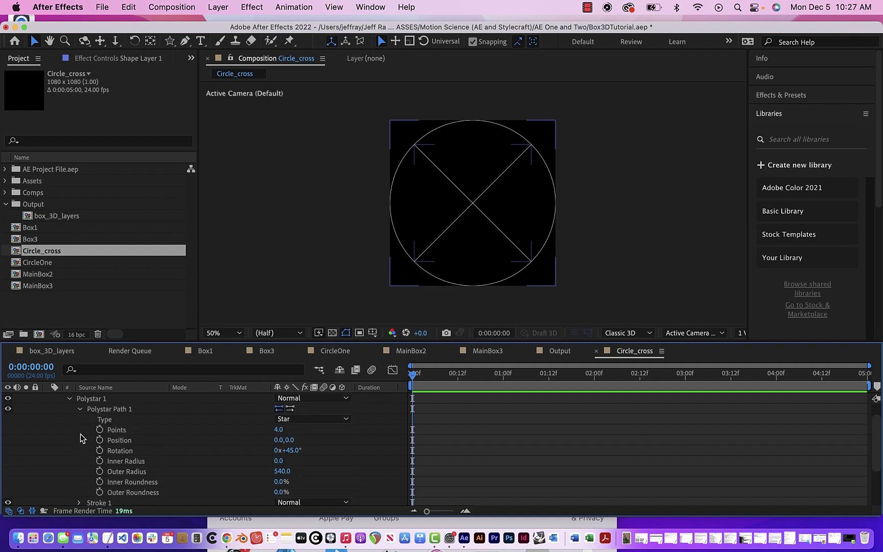
{"action": "left_click", "coordinate": [81, 409]}
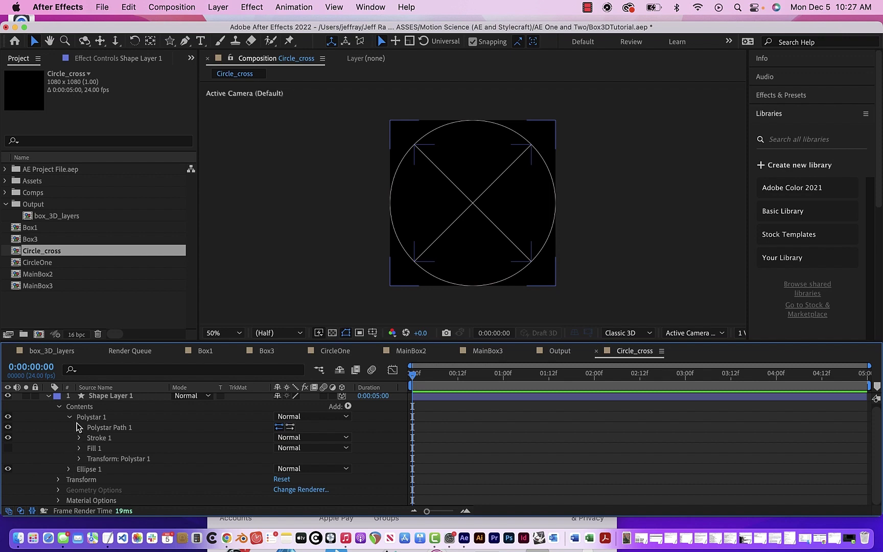
{"action": "left_click", "coordinate": [70, 417]}
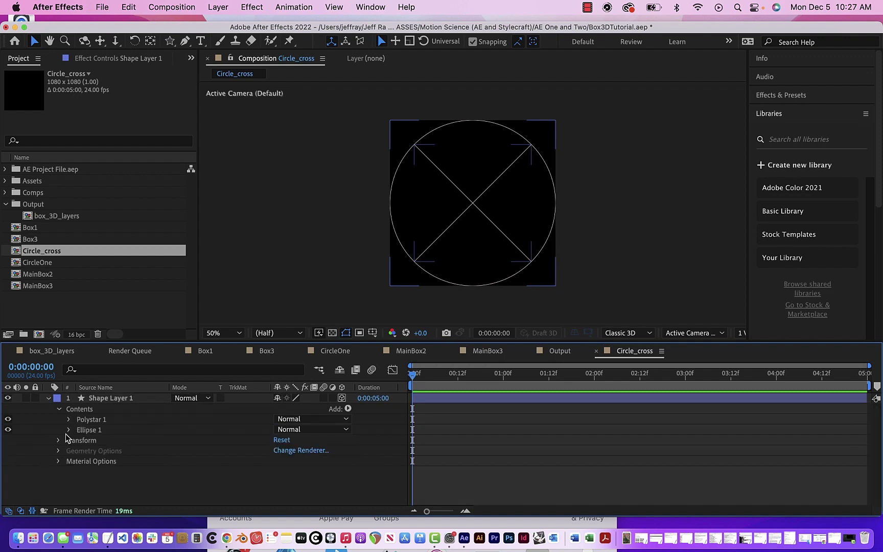
{"action": "left_click", "coordinate": [69, 430]}
{"action": "left_click", "coordinate": [70, 431]}
{"action": "left_click", "coordinate": [57, 441]}
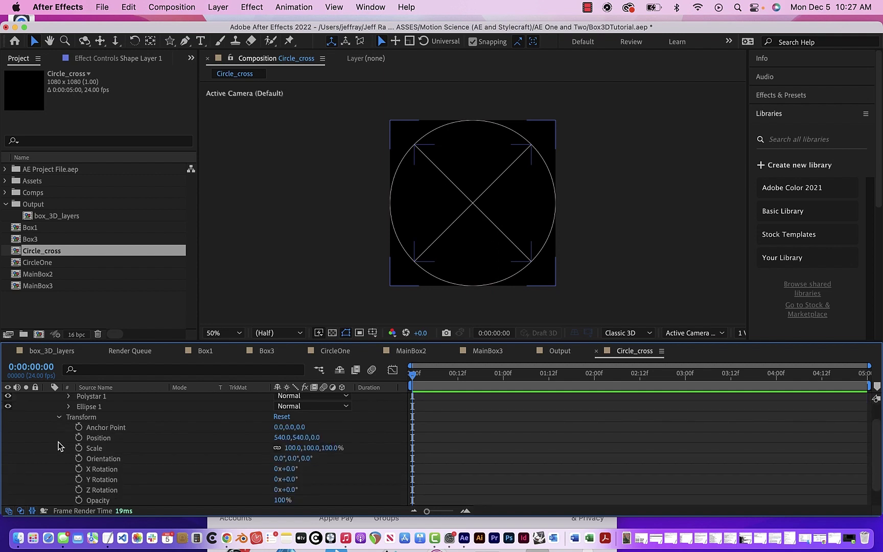
{"action": "left_click", "coordinate": [60, 417]}
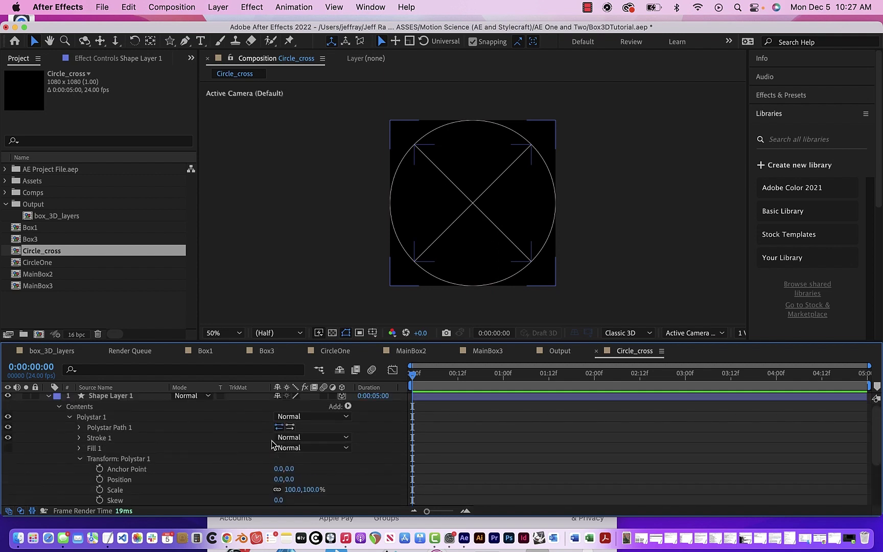
{"action": "scroll", "coordinate": [272, 445], "scroll_direction": "down", "scroll_amount": 4}
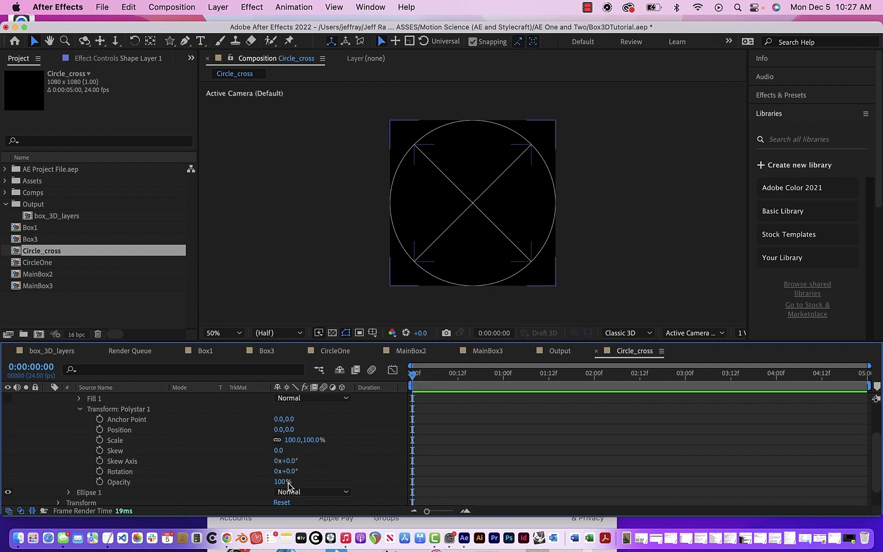
- Start animating the star group's opacity with a 0% keyframe at 0:00:00:00
{"action": "left_click", "coordinate": [99, 481]}
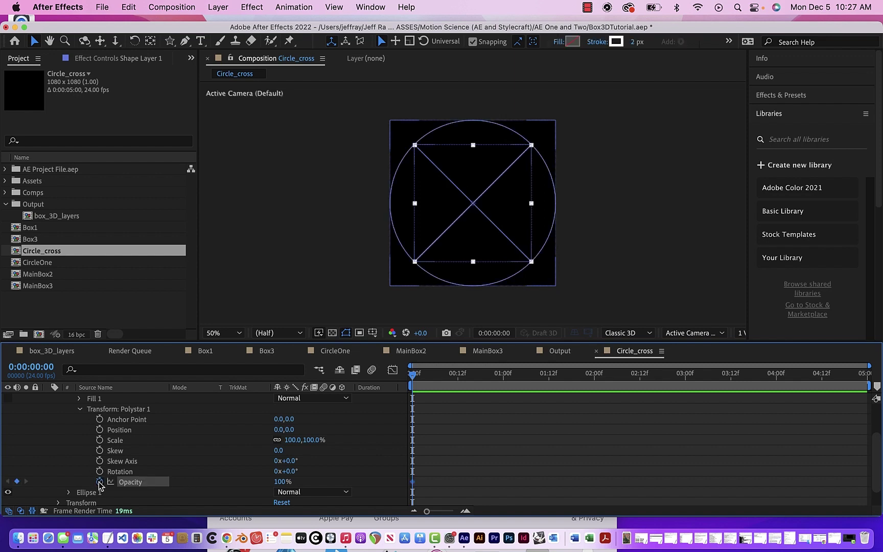
{"action": "left_click", "coordinate": [280, 482]}
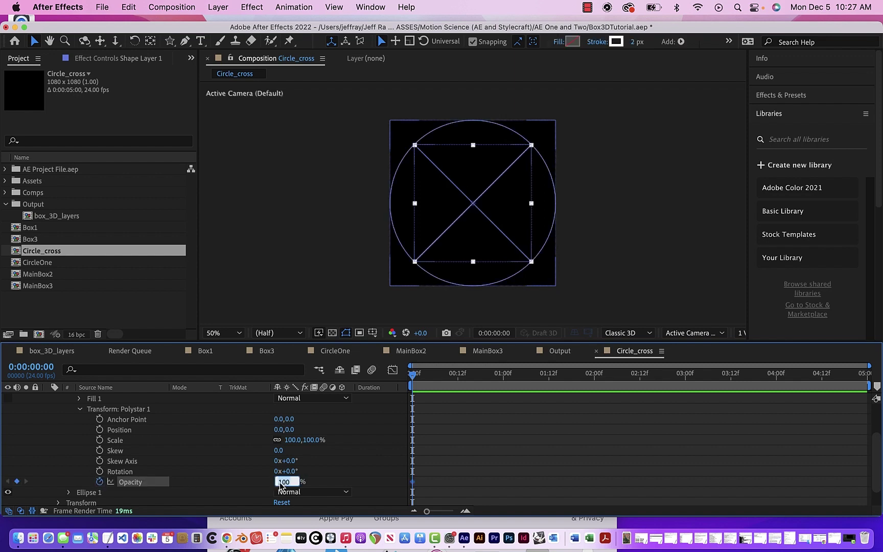
{"action": "type", "text": "0"}
{"action": "left_click", "coordinate": [414, 376]}
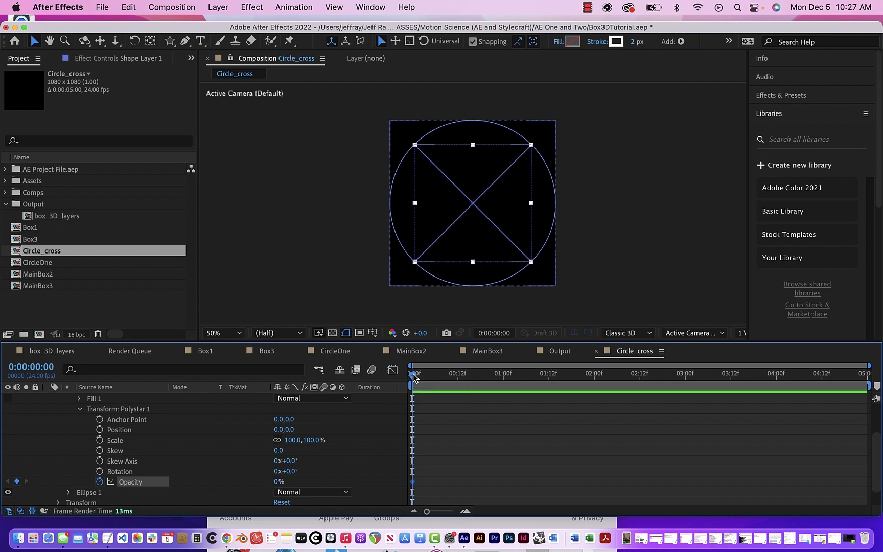
- Add keyframes for the star group's opacity: 100% at 0:00:00:04 and 0% at 0:00:00:08
{"action": "left_click_drag", "start_coordinate": [414, 377], "coordinate": [429, 379]}
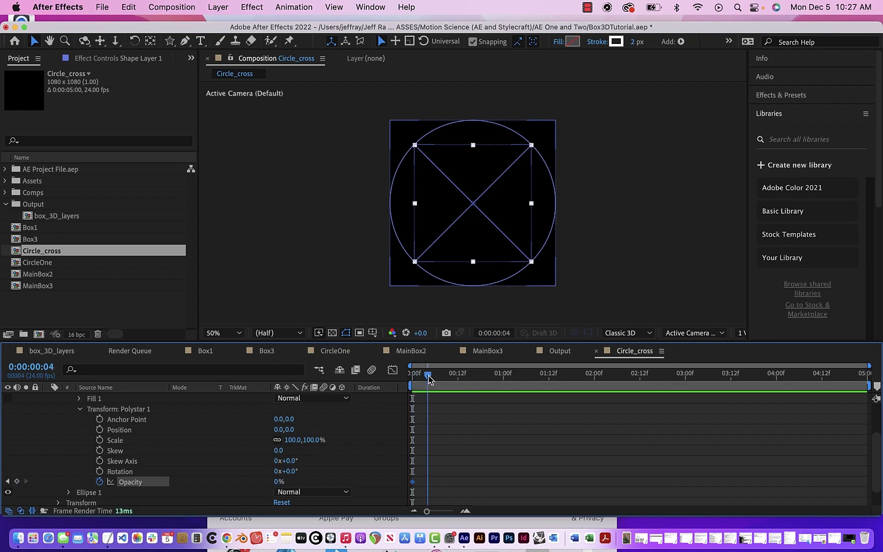
{"action": "left_click", "coordinate": [276, 483]}
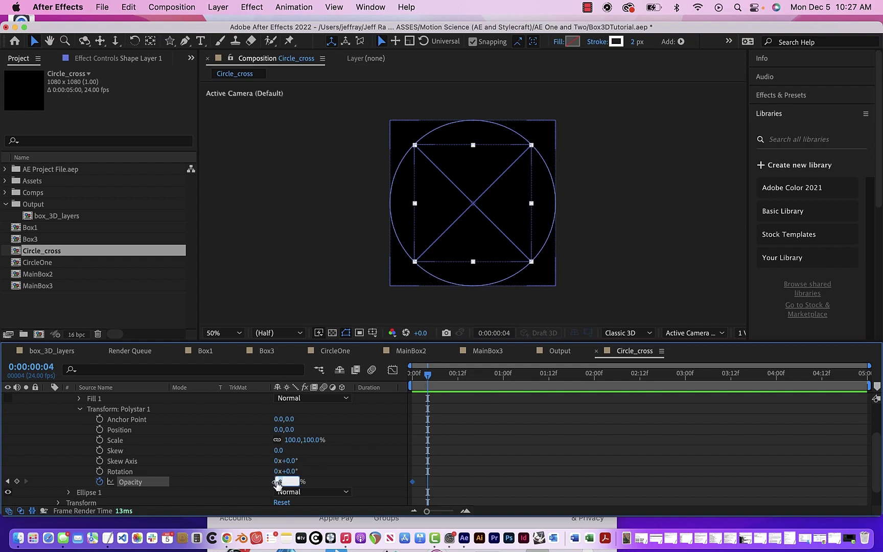
{"action": "type", "text": "100"}
{"action": "key", "text": "Return"}
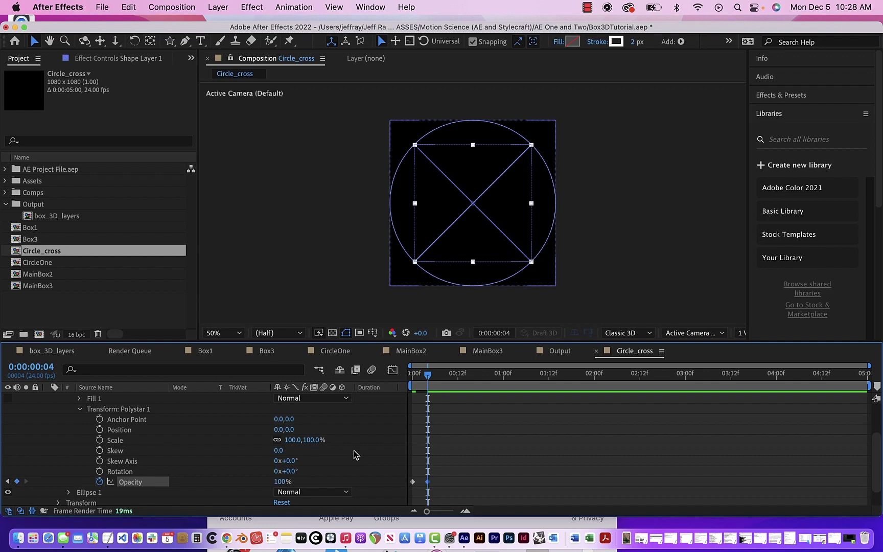
{"action": "left_click", "coordinate": [433, 375]}
{"action": "left_click_drag", "start_coordinate": [434, 374], "coordinate": [443, 374]}
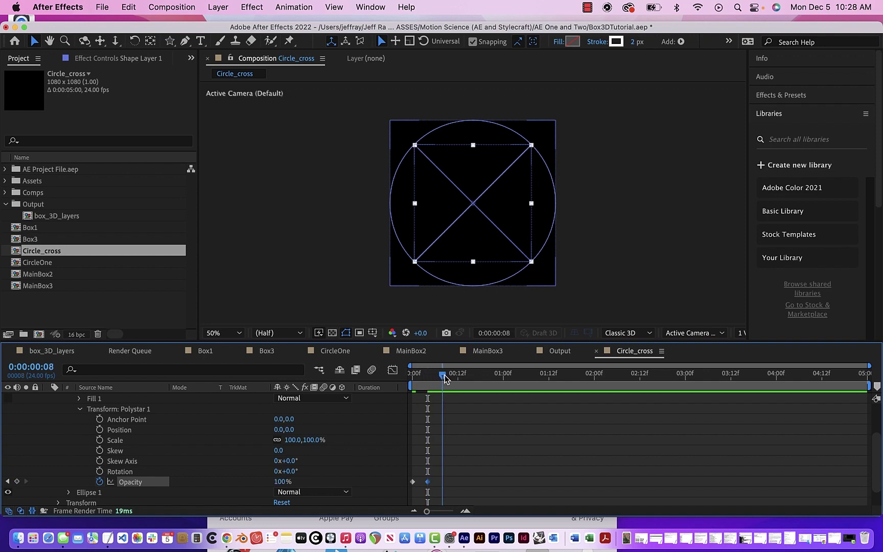
{"action": "left_click", "coordinate": [281, 482]}
{"action": "type", "text": "0"}
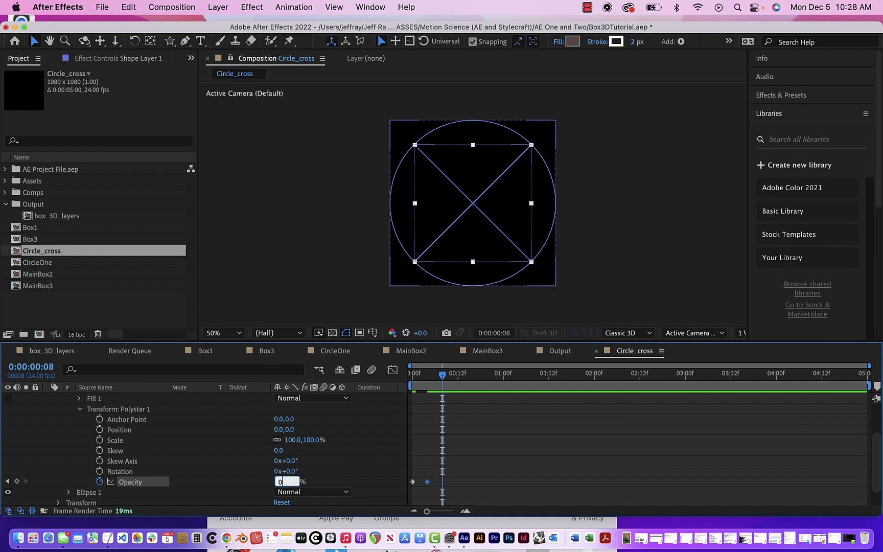
{"action": "key", "text": "Return"}
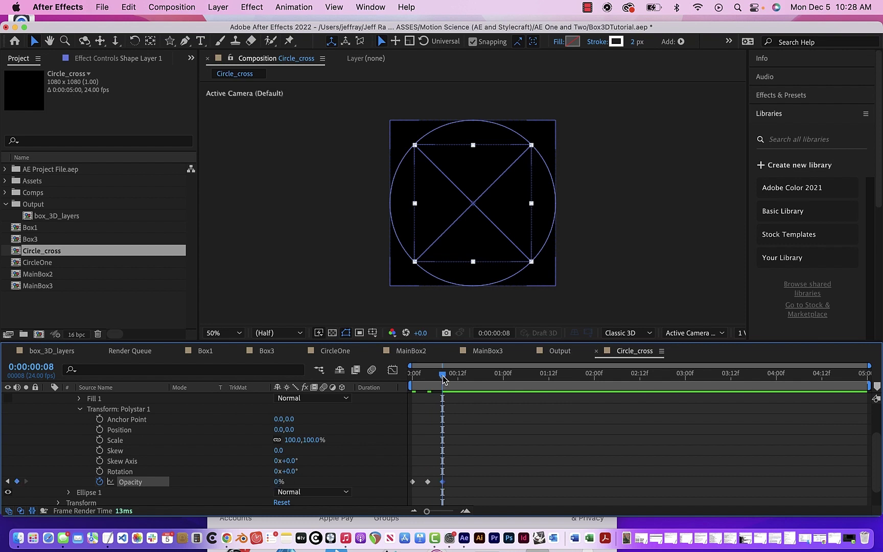
- Continue the flicker with star group opacity keyframes of 100% at 0:00:00:12 and 0% at 0:00:00:15
{"action": "left_click_drag", "start_coordinate": [442, 375], "coordinate": [457, 375]}
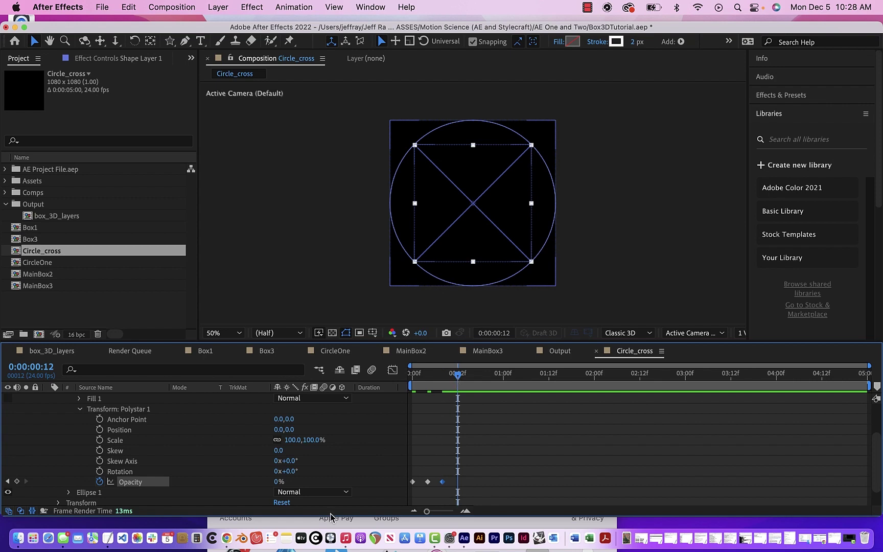
{"action": "left_click", "coordinate": [276, 483]}
{"action": "type", "text": "100"}
{"action": "key", "text": "Return"}
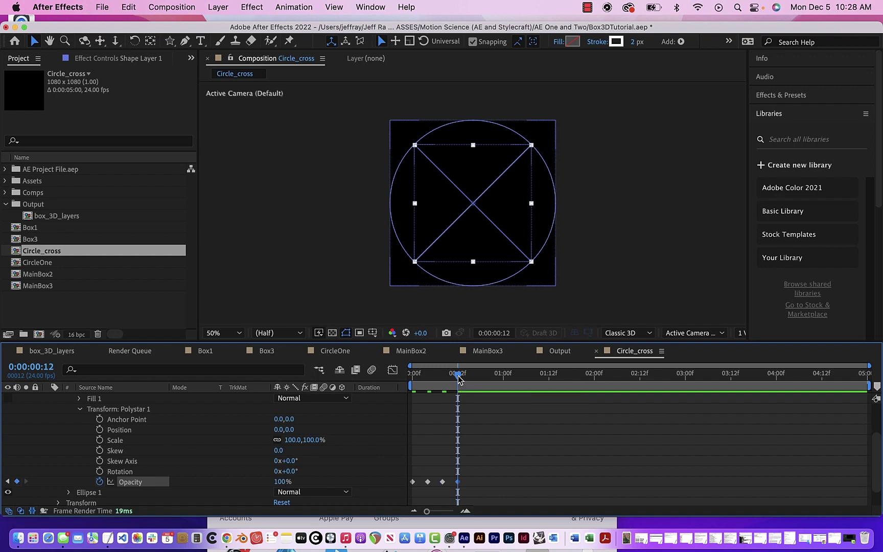
{"action": "left_click_drag", "start_coordinate": [458, 378], "coordinate": [470, 379]}
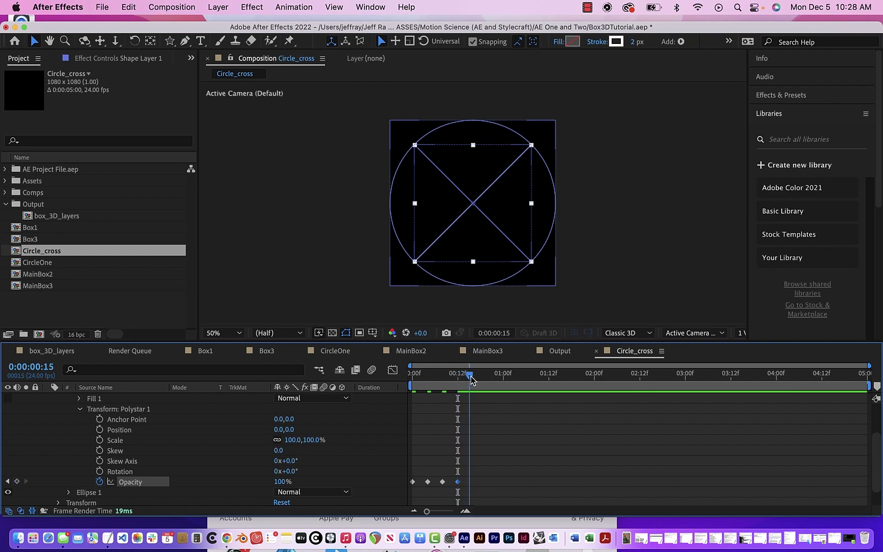
{"action": "left_click", "coordinate": [281, 482]}
{"action": "type", "text": "0"}
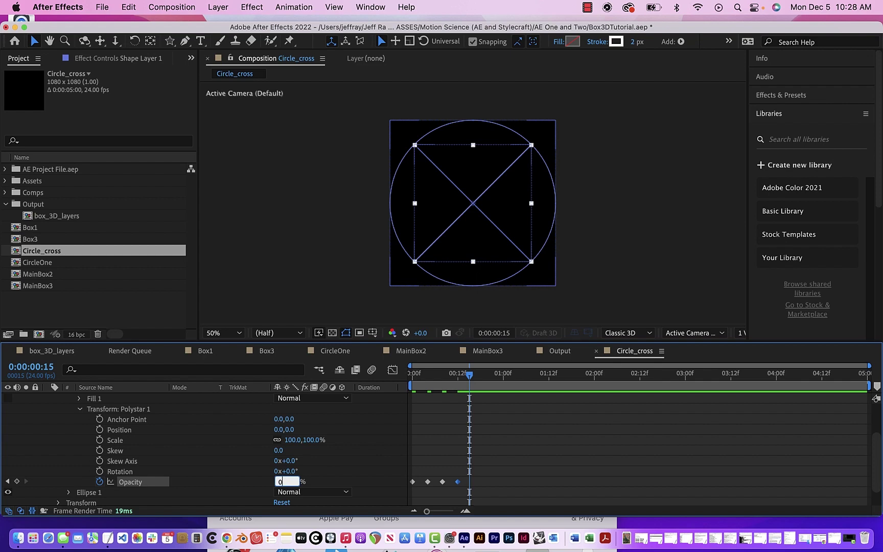
{"action": "key", "text": "Return"}
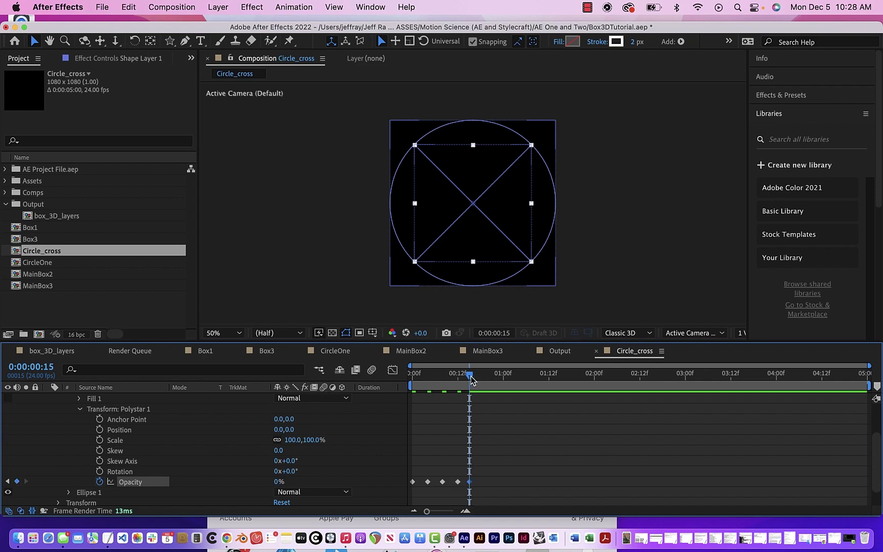
- Finish the flicker with a 100% opacity keyframe for the star group at 0:00:00:18
{"action": "left_click_drag", "start_coordinate": [470, 376], "coordinate": [484, 378]}
{"action": "left_click", "coordinate": [278, 481]}
{"action": "type", "text": "100"}
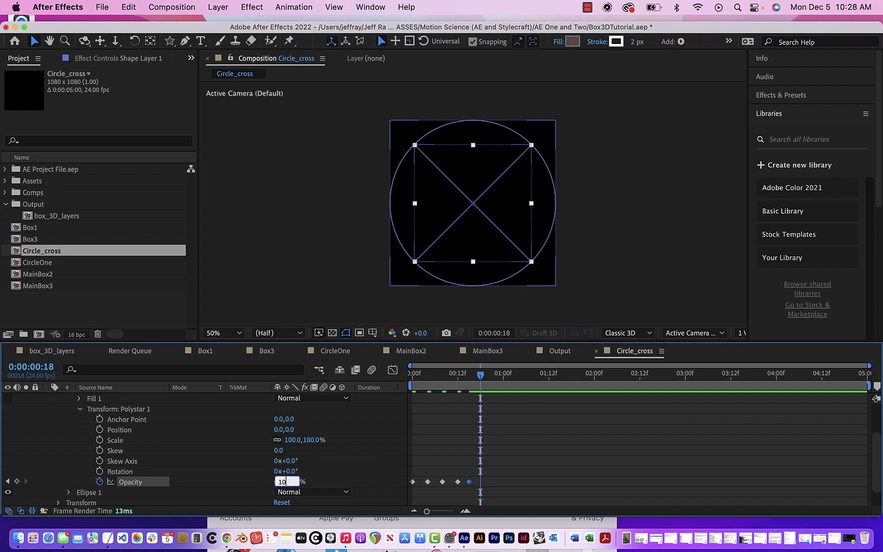
{"action": "key", "text": "Return"}
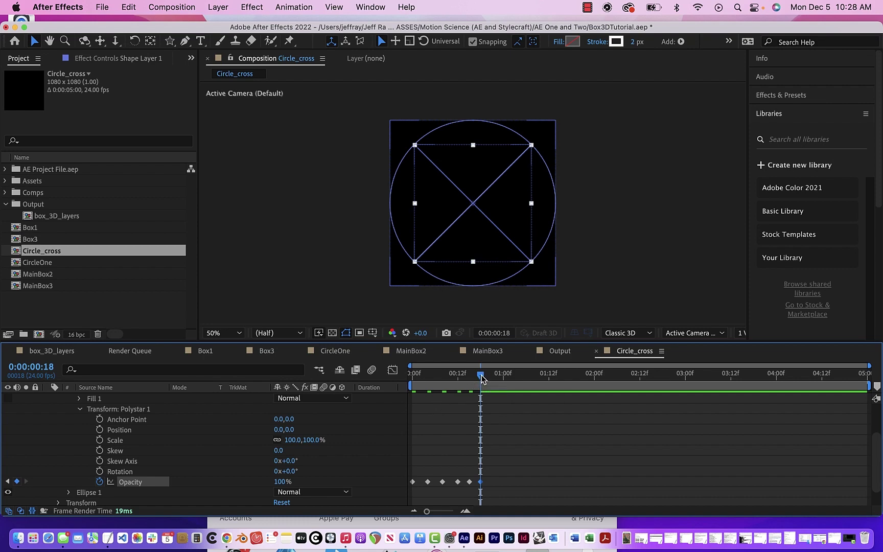
- End the work area at 0:00:03:00 and return the playhead to 0:00:00:00
{"action": "left_click_drag", "start_coordinate": [482, 379], "coordinate": [688, 394]}
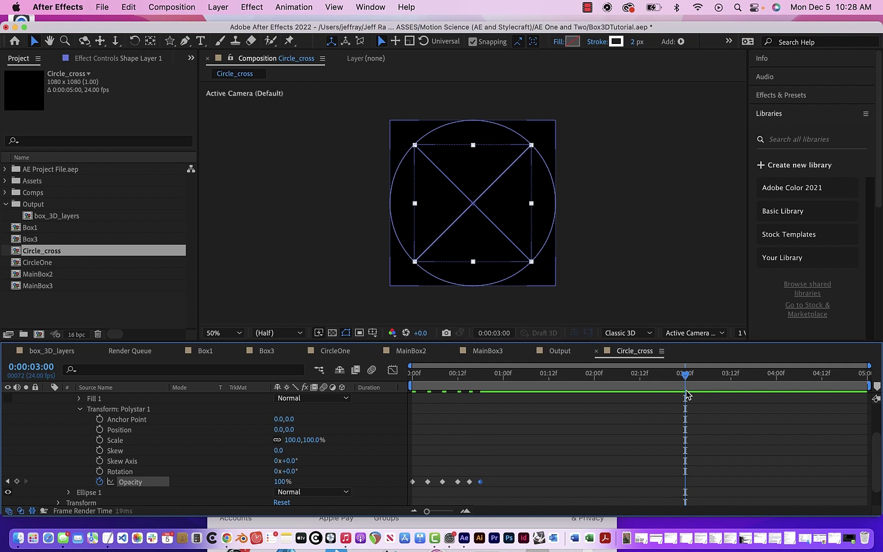
{"action": "key", "text": "n"}
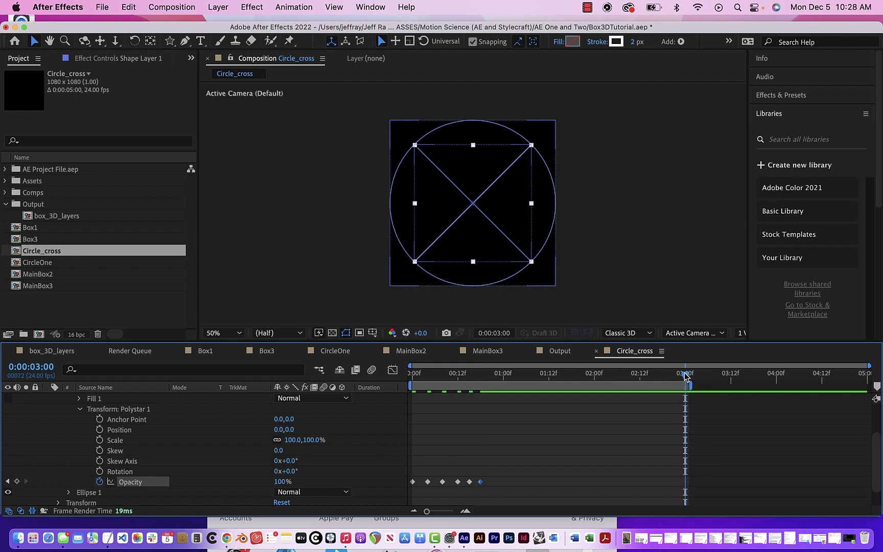
{"action": "left_click_drag", "start_coordinate": [685, 377], "coordinate": [412, 380]}
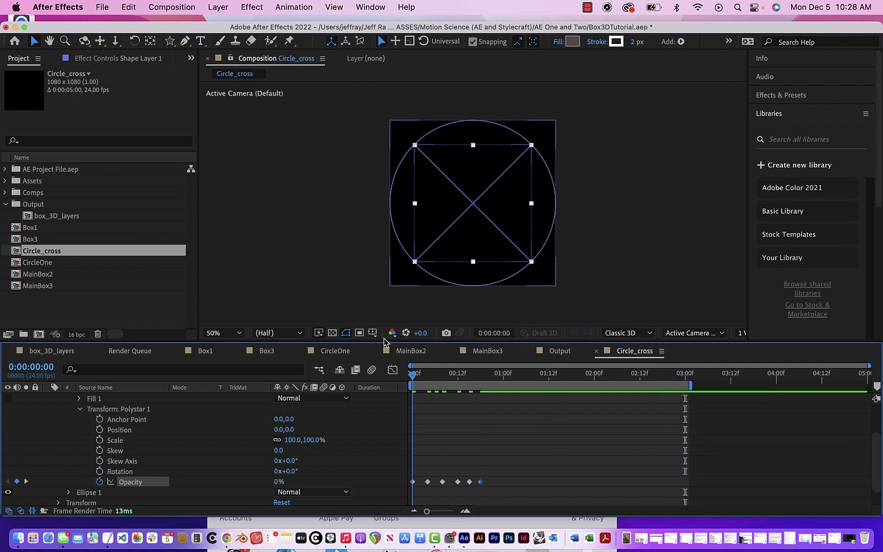
- Deselect the layer, preview the cross's flicker animation, and stop with the playhead at 0:00:01:18
{"action": "left_click", "coordinate": [261, 236]}
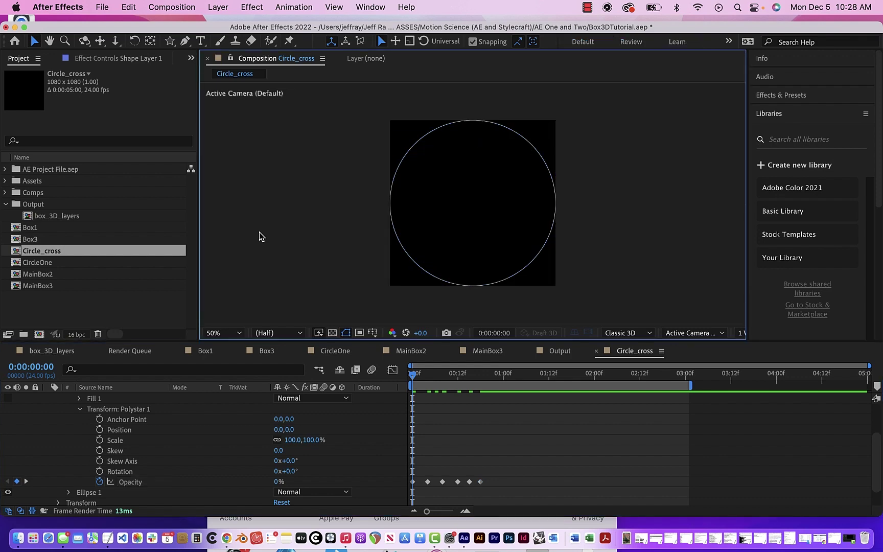
{"action": "key", "text": "space"}
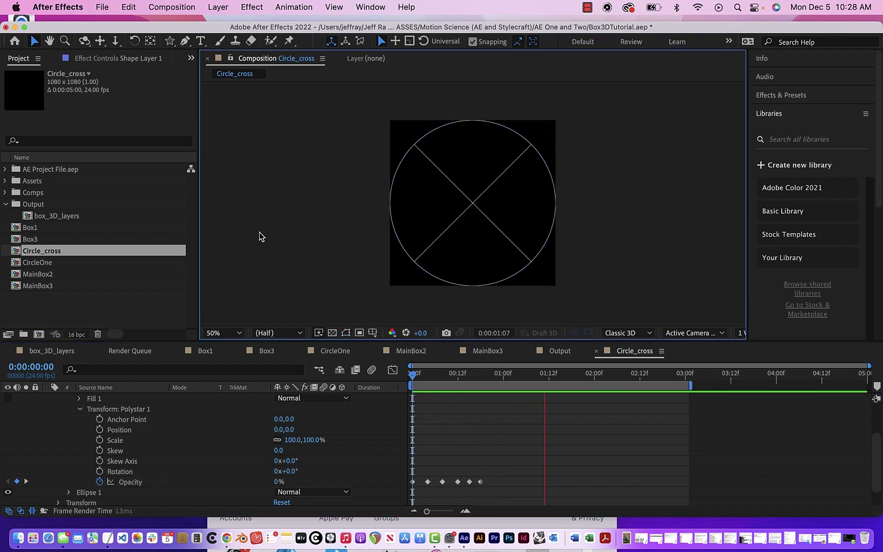
{"action": "left_click", "coordinate": [572, 376]}
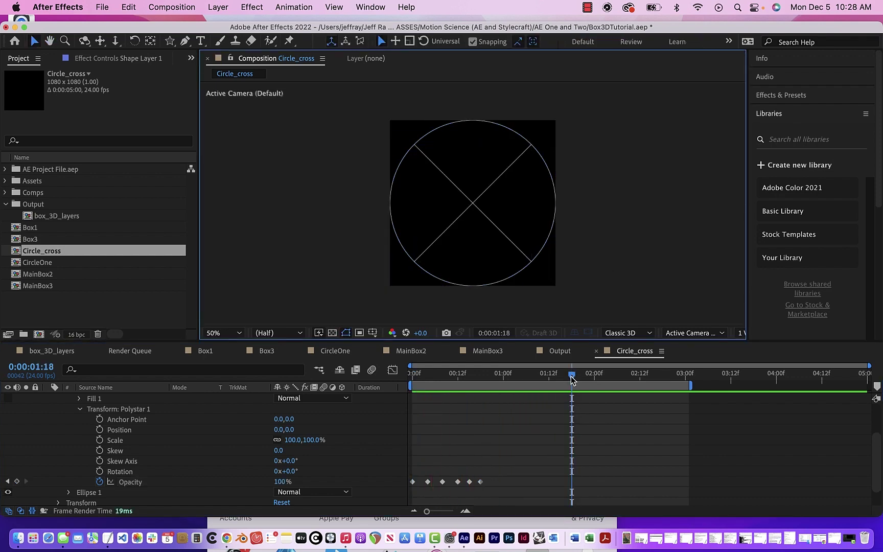
- Return the playhead to 0:00:00:00 and collapse the Polystar 1 group's transform and contents
{"action": "left_click_drag", "start_coordinate": [572, 376], "coordinate": [413, 376]}
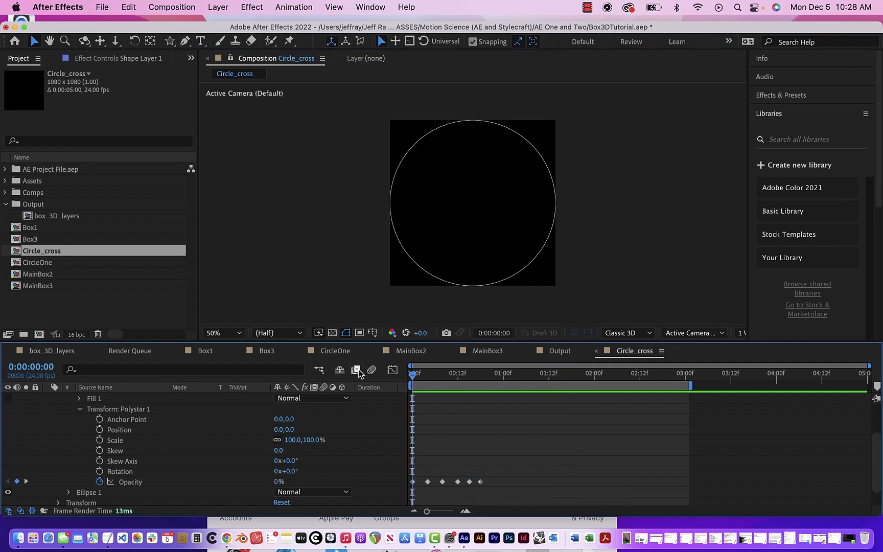
{"action": "left_click", "coordinate": [107, 417]}
{"action": "left_click", "coordinate": [80, 409]}
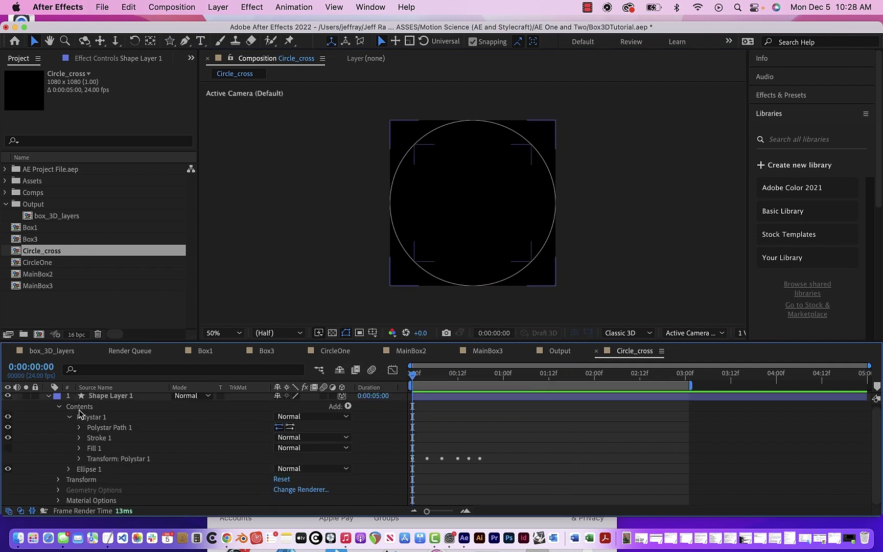
{"action": "left_click", "coordinate": [70, 417]}
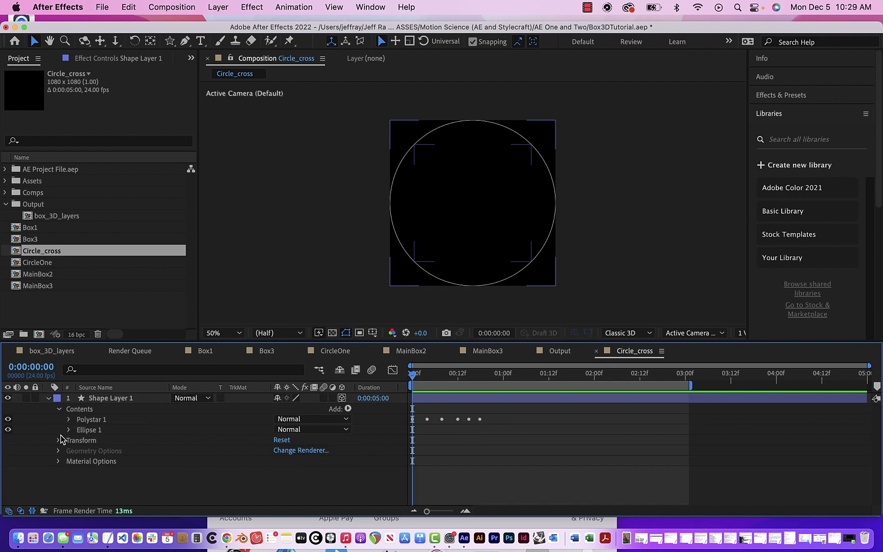
- Start the Ellipse 1 group's opacity animation with a 0% keyframe at 0:00:00:00
{"action": "left_click", "coordinate": [69, 430]}
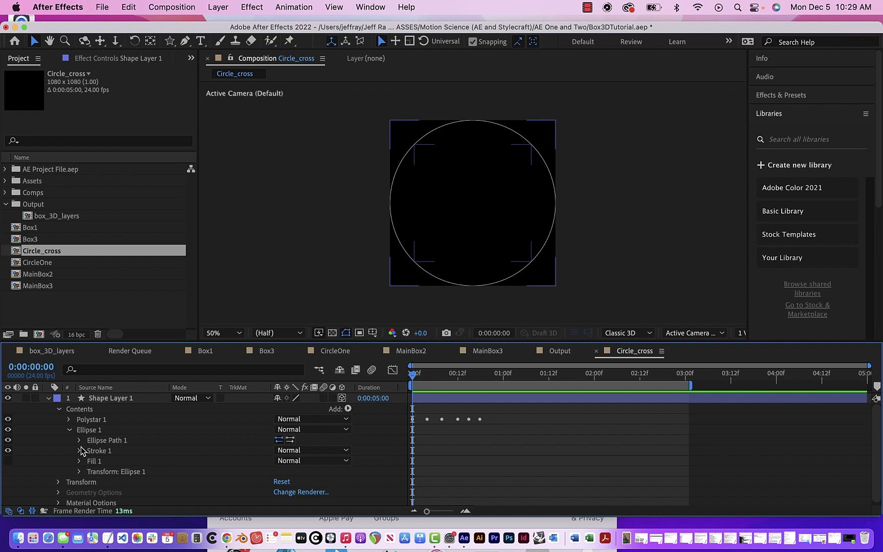
{"action": "left_click", "coordinate": [79, 471]}
{"action": "scroll", "coordinate": [208, 478], "scroll_direction": "down", "scroll_amount": 2}
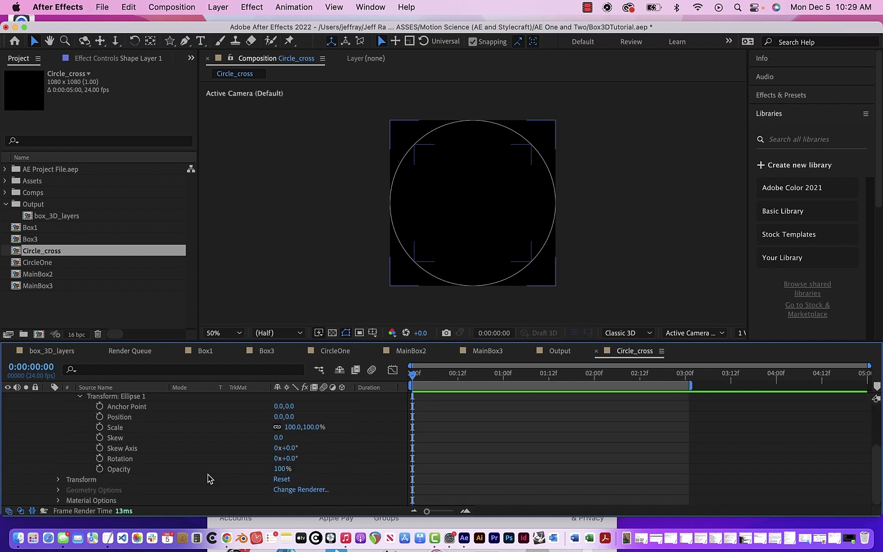
{"action": "left_click", "coordinate": [281, 470]}
{"action": "left_click", "coordinate": [99, 469]}
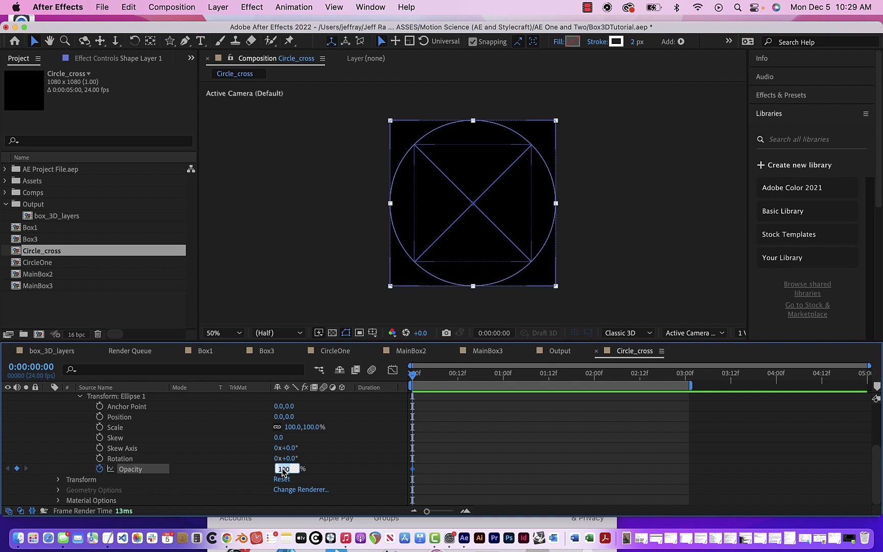
{"action": "type", "text": "0"}
{"action": "key", "text": "Return"}
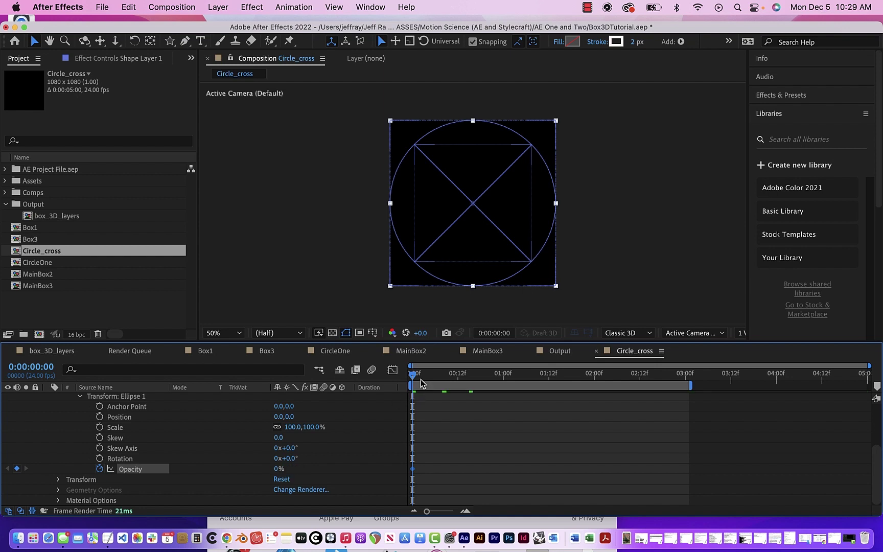
- Add a 100% opacity keyframe for the Ellipse 1 group at 0:00:00:12 and preview the circle's fade-in from the start
{"action": "left_click_drag", "start_coordinate": [414, 375], "coordinate": [461, 378]}
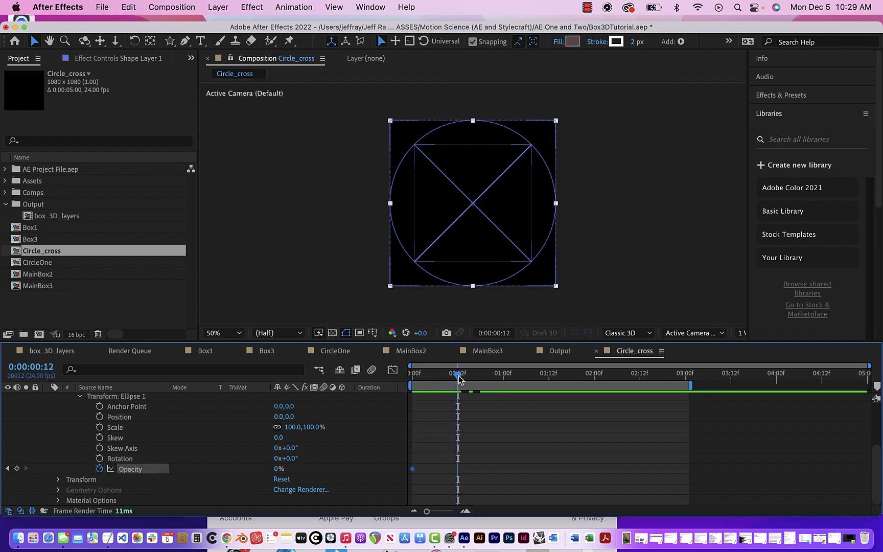
{"action": "left_click", "coordinate": [277, 470]}
{"action": "type", "text": "100"}
{"action": "key", "text": "Return"}
{"action": "left_click_drag", "start_coordinate": [456, 378], "coordinate": [413, 377]}
{"action": "key", "text": "space"}
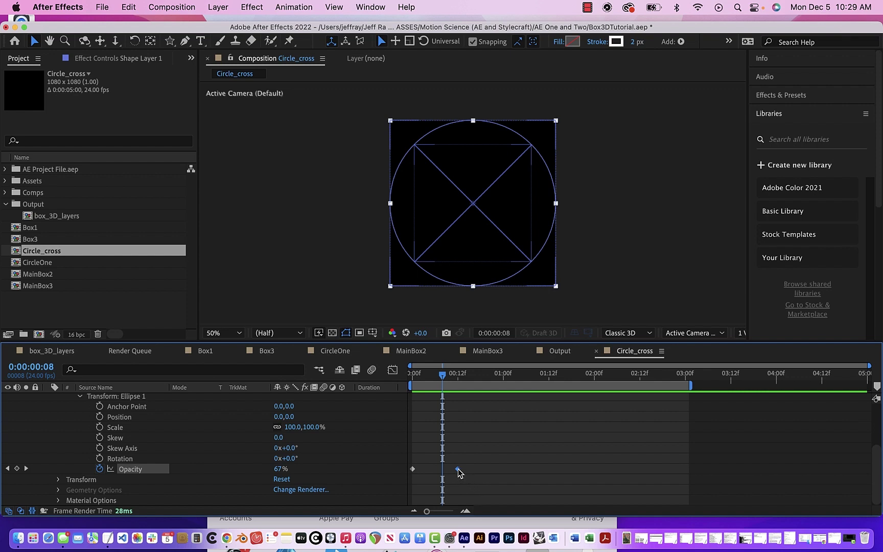
- Move the circle's 100% opacity keyframe out to about 0:00:01:02 and preview the slower fade-in
{"action": "left_click_drag", "start_coordinate": [458, 469], "coordinate": [511, 470]}
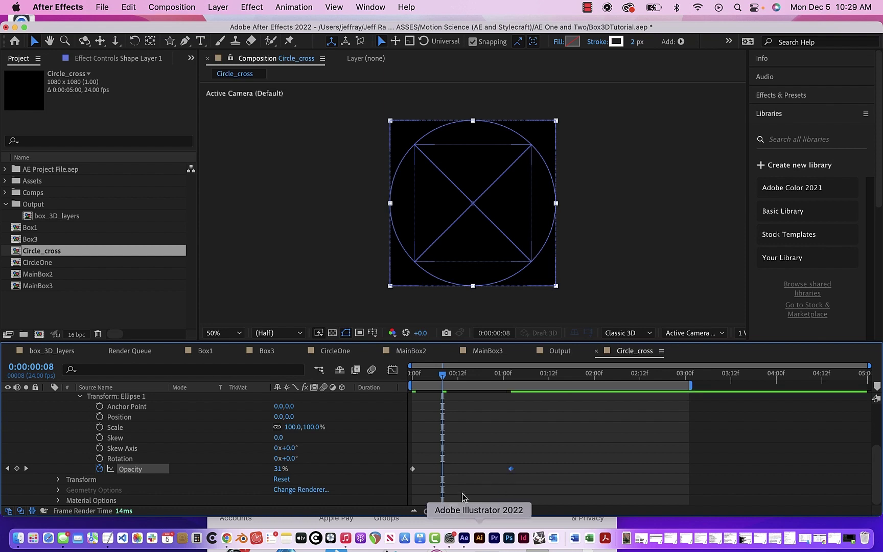
{"action": "left_click", "coordinate": [434, 375]}
{"action": "key", "text": "space"}
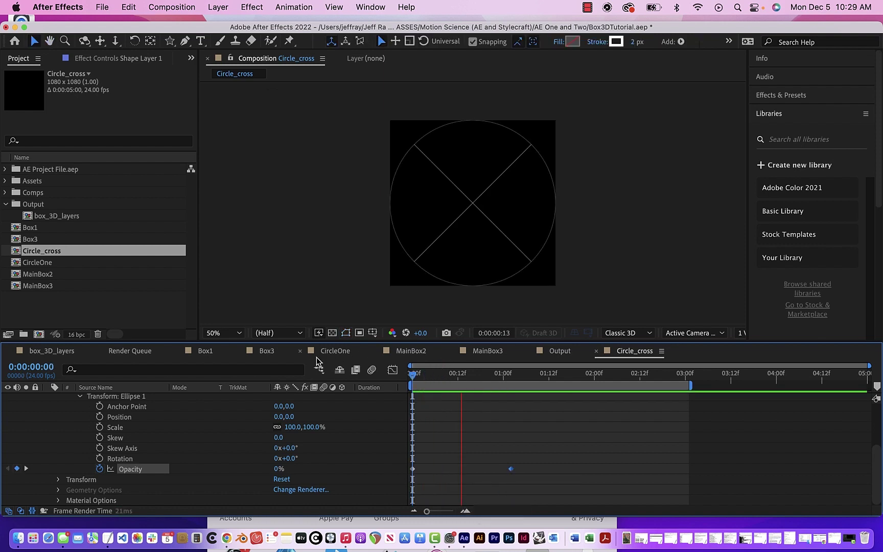
{"action": "key", "text": "space"}
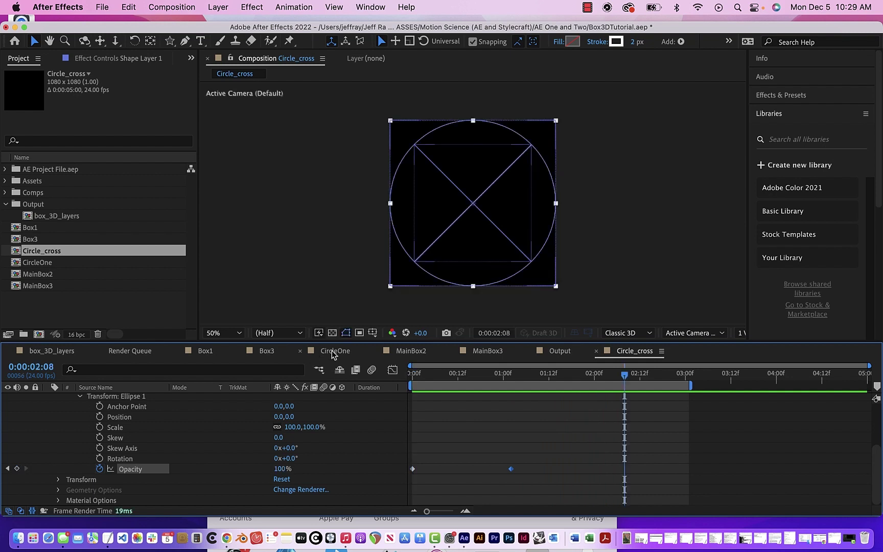
- Replay the circle and cross animation from the beginning, then return the playhead to 0:00:00:00
{"action": "left_click_drag", "start_coordinate": [624, 378], "coordinate": [386, 365]}
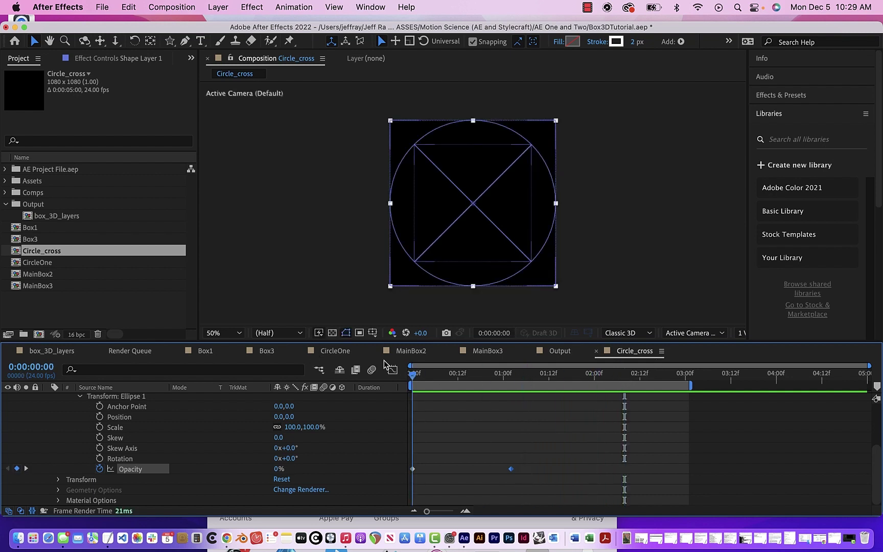
{"action": "key", "text": "space"}
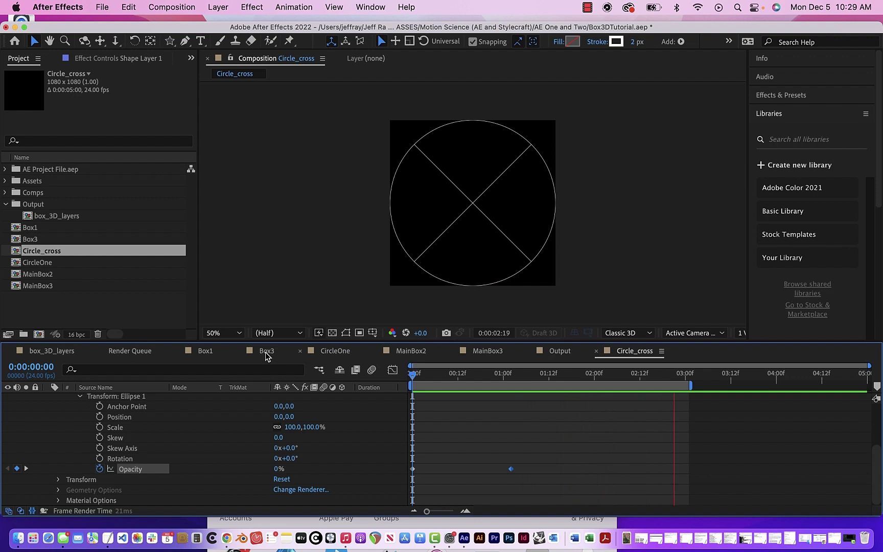
{"action": "key", "text": "space"}
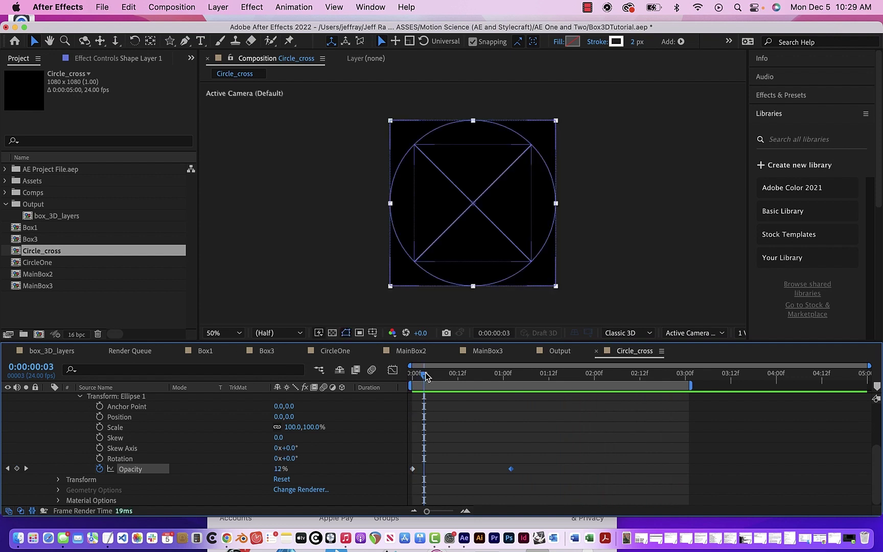
{"action": "key", "text": "Home"}
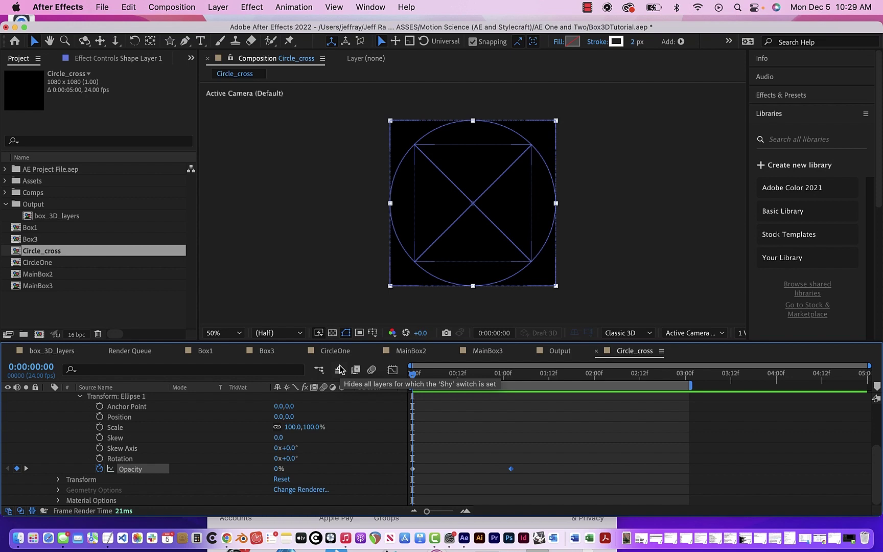
- Save the project, then collapse and deselect Shape Layer 1
{"action": "key", "text": "super+s"}
{"action": "scroll", "coordinate": [101, 427], "scroll_direction": "up", "scroll_amount": 3}
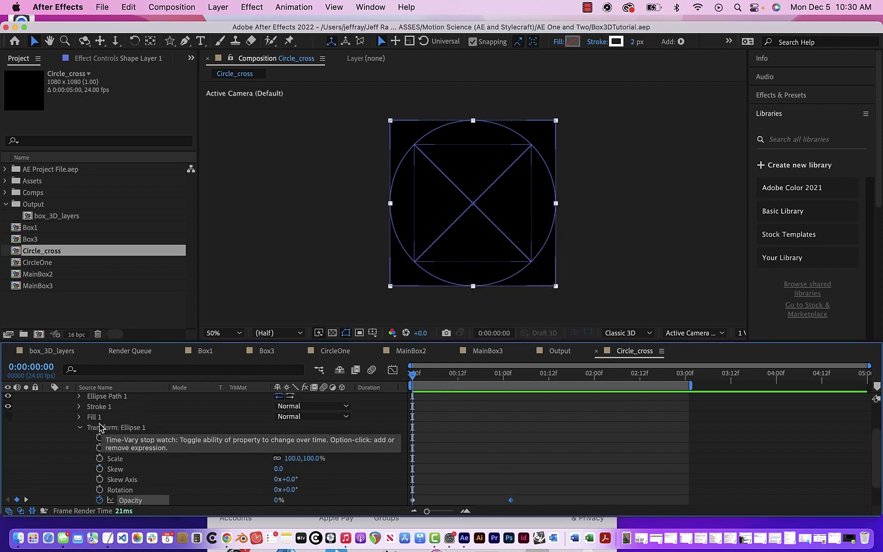
{"action": "scroll", "coordinate": [100, 427], "scroll_direction": "up", "scroll_amount": 5}
{"action": "left_click", "coordinate": [49, 399]}
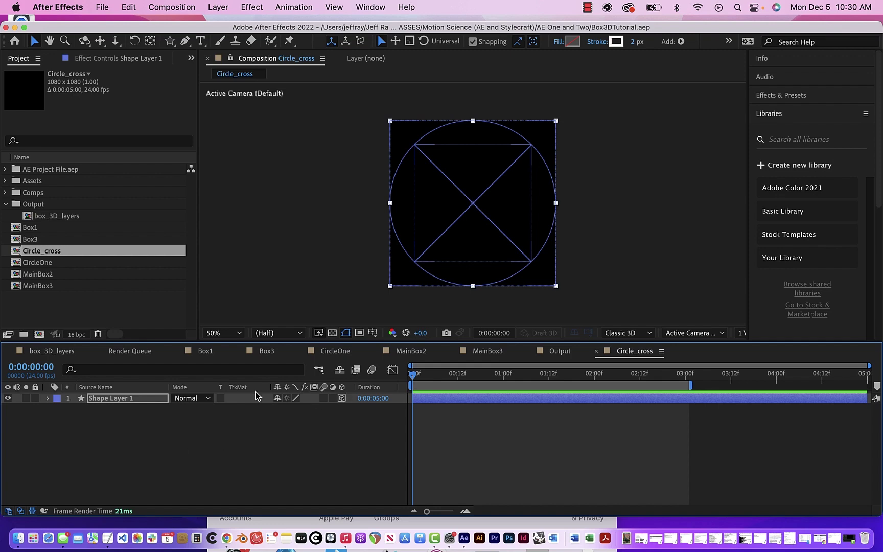
{"action": "left_click", "coordinate": [121, 434]}
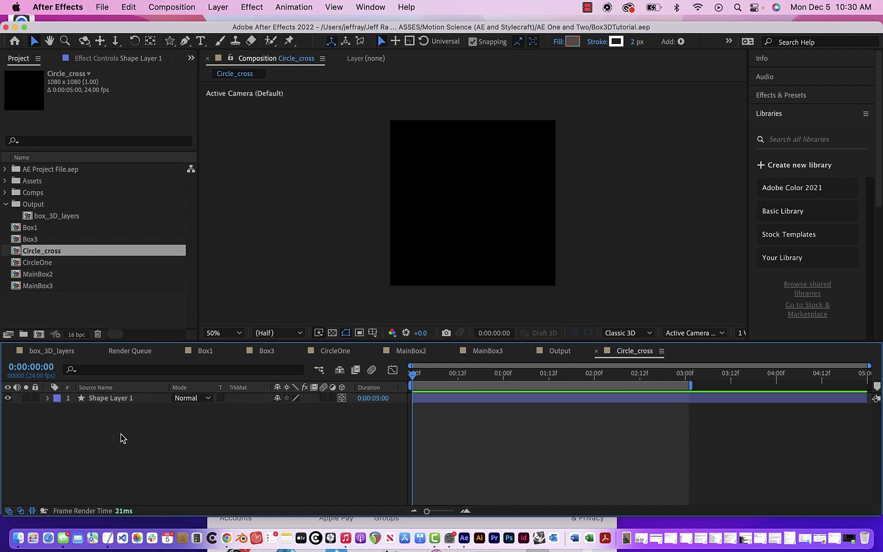
- Duplicate Shape Layer 1 and set the copy's Z position to 200
{"action": "left_click", "coordinate": [115, 401]}
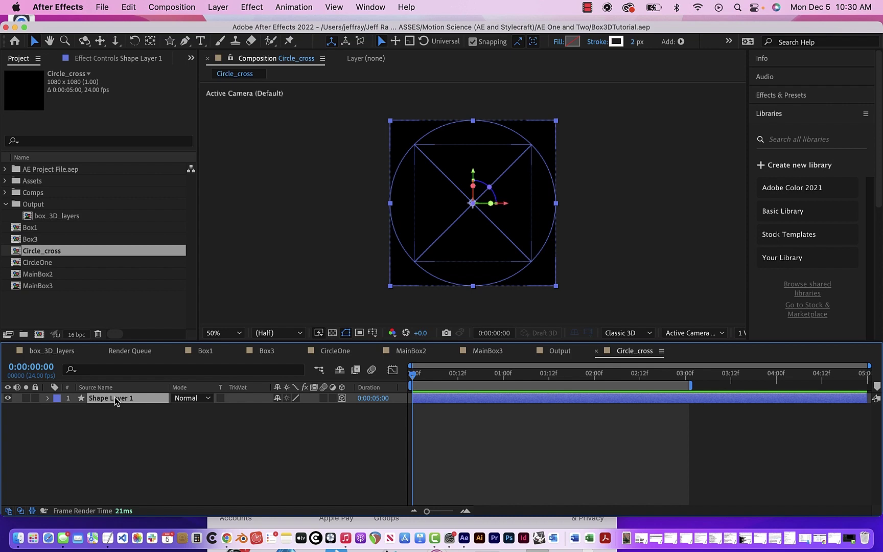
{"action": "key", "text": "super+d"}
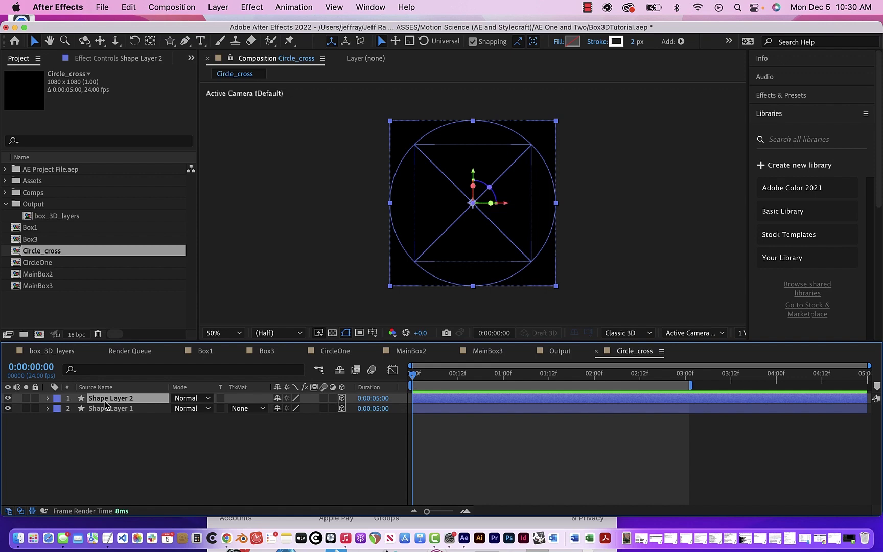
{"action": "key", "text": "p"}
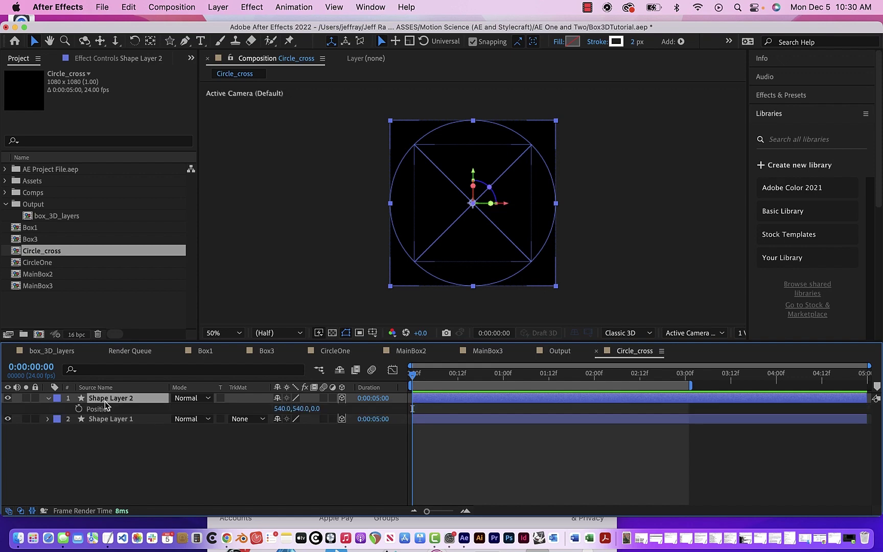
{"action": "left_click", "coordinate": [317, 409]}
{"action": "type", "text": "2"}
{"action": "key", "text": "Return"}
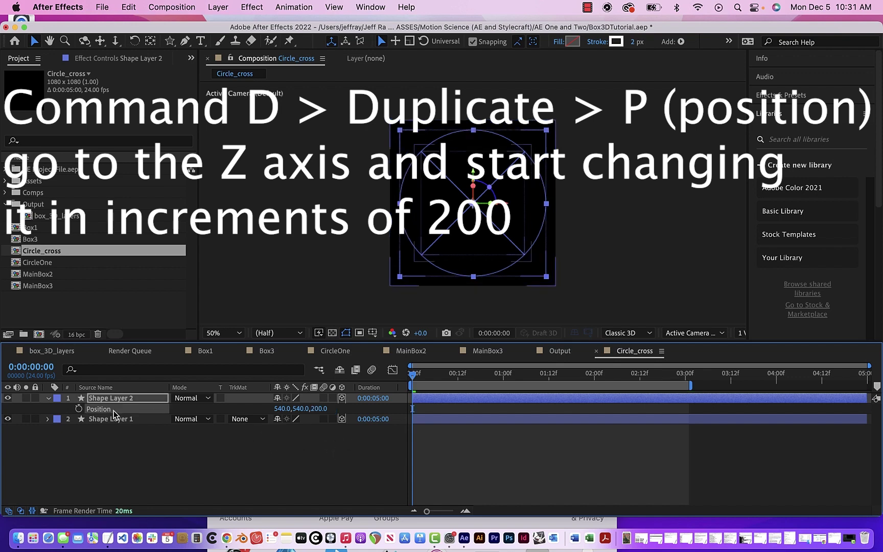
- Duplicate Shape Layer 2 and reveal only the new copy's Position property
{"action": "left_click", "coordinate": [101, 420]}
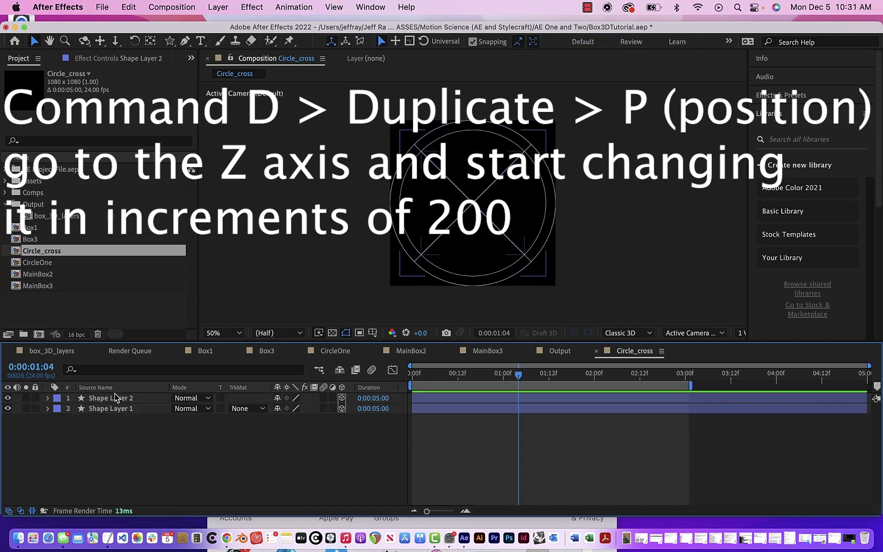
{"action": "left_click", "coordinate": [115, 398]}
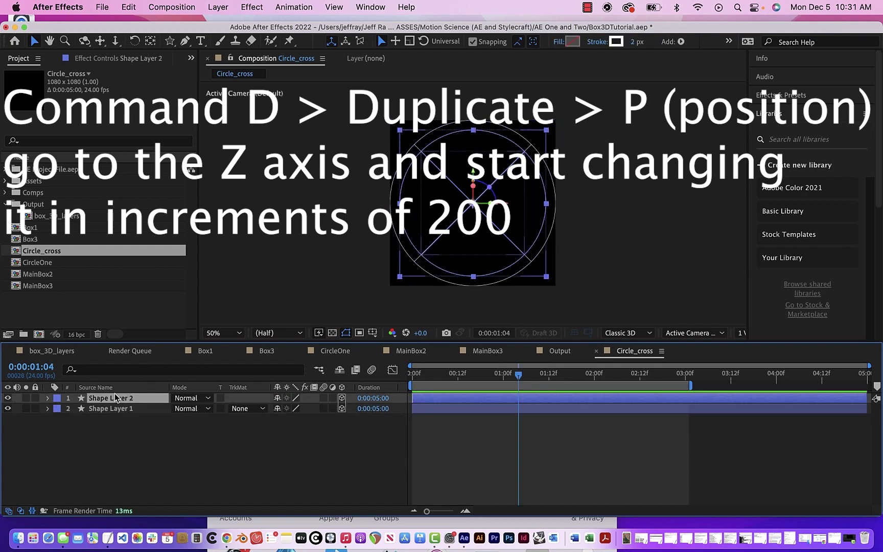
{"action": "key", "text": "super+d"}
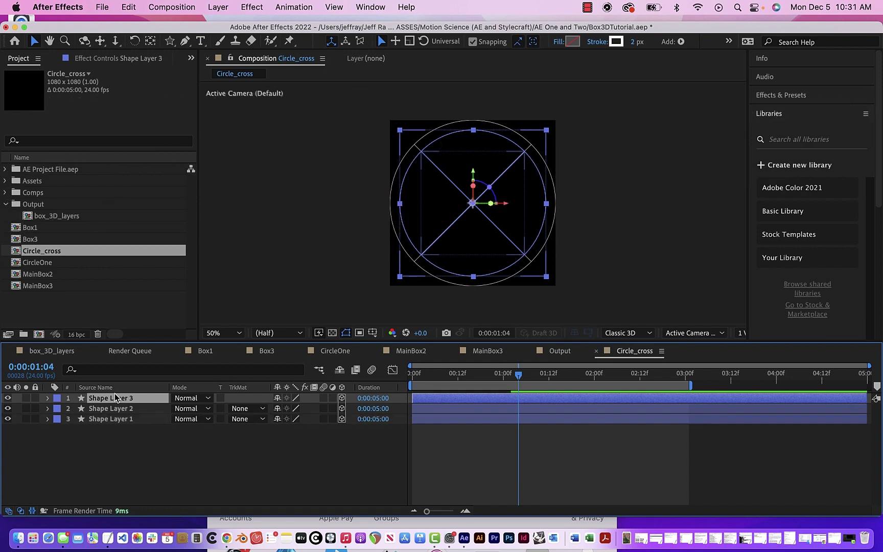
{"action": "left_click", "coordinate": [48, 400]}
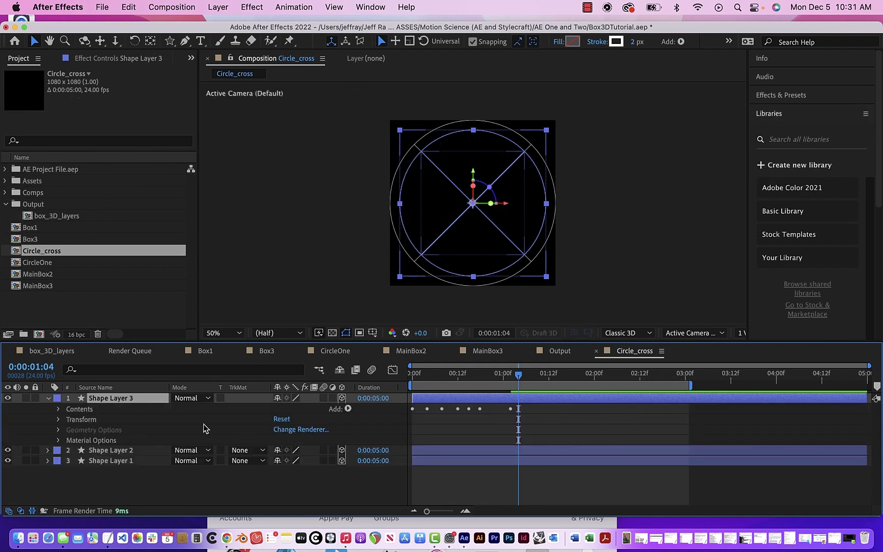
{"action": "left_click", "coordinate": [48, 399]}
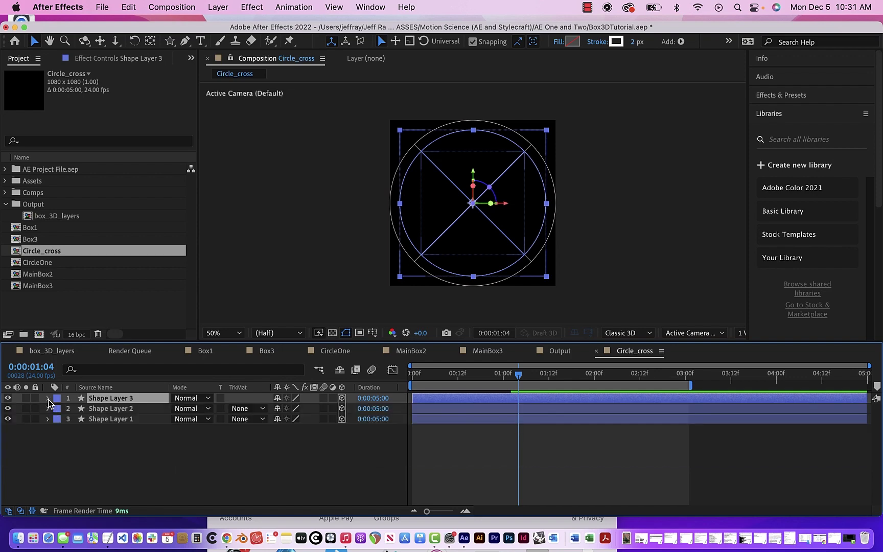
{"action": "key", "text": "p"}
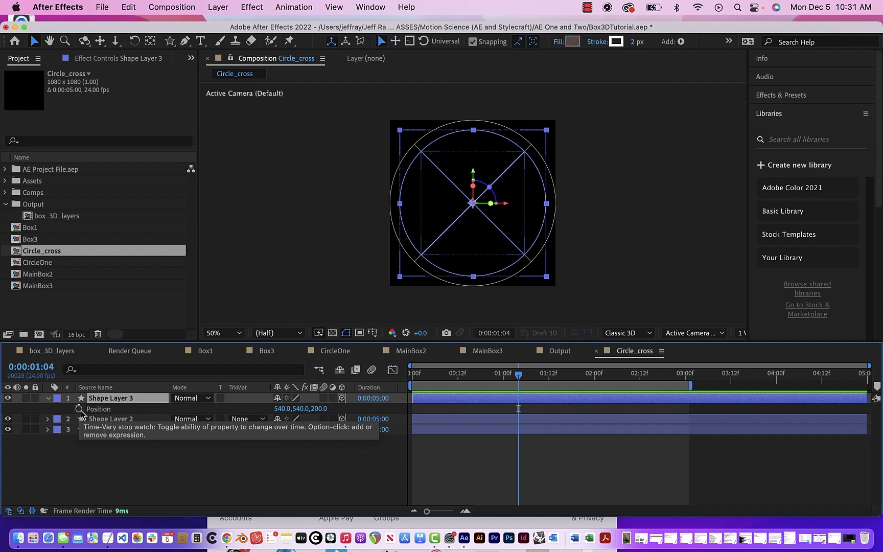
- Keyframe Shape Layer 3's position at 0:00:00:00, then set its Z position to 400 at 0:00:00:12
{"action": "left_click_drag", "start_coordinate": [520, 376], "coordinate": [461, 383]}
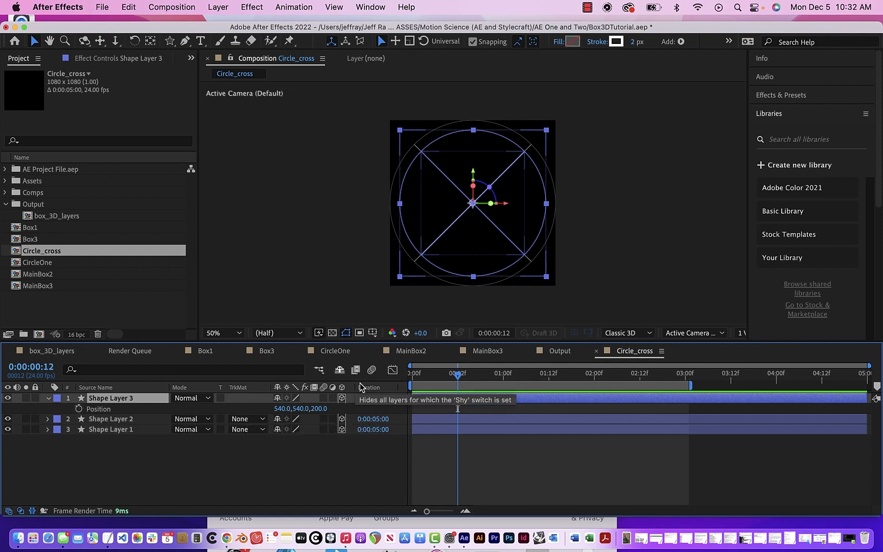
{"action": "left_click_drag", "start_coordinate": [457, 375], "coordinate": [404, 374]}
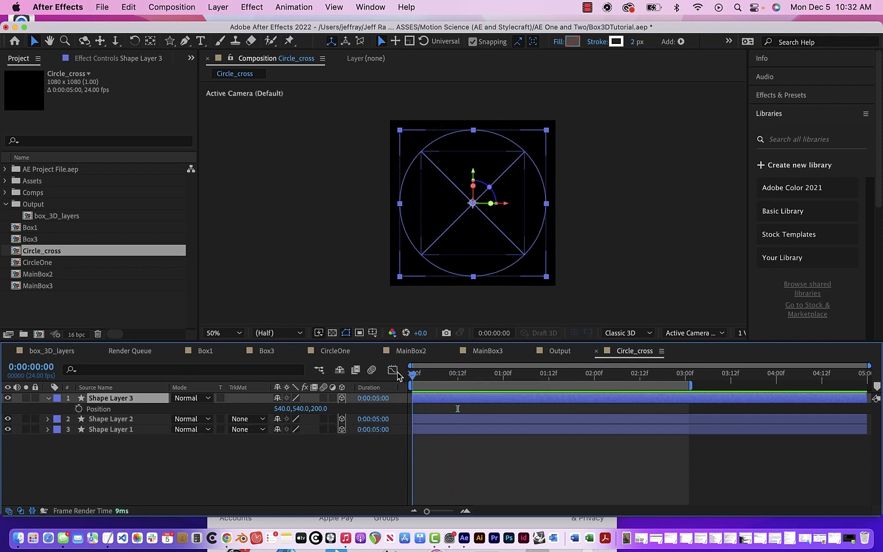
{"action": "left_click", "coordinate": [79, 409]}
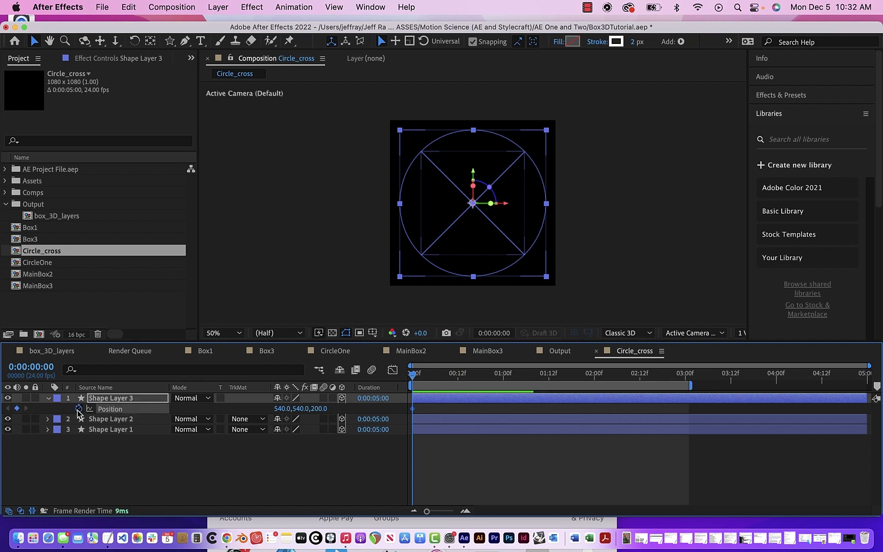
{"action": "left_click_drag", "start_coordinate": [414, 377], "coordinate": [460, 376]}
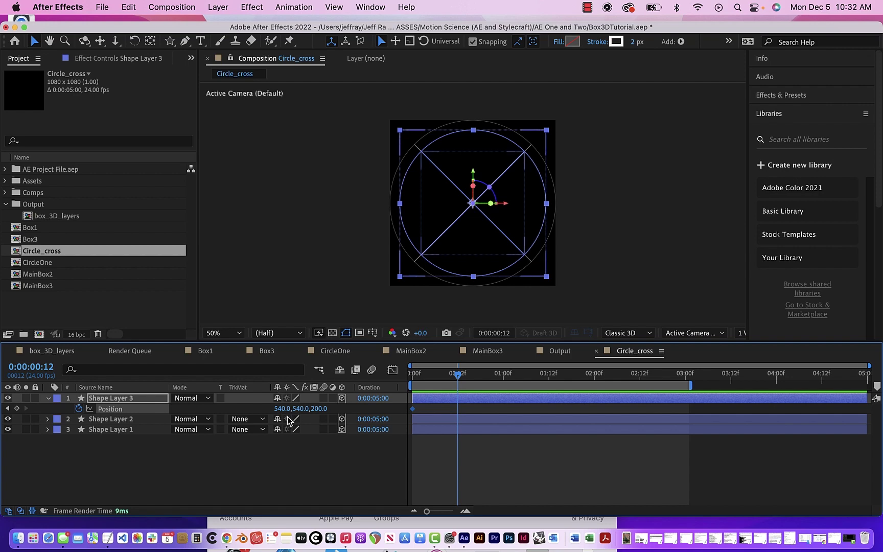
{"action": "left_click", "coordinate": [319, 409]}
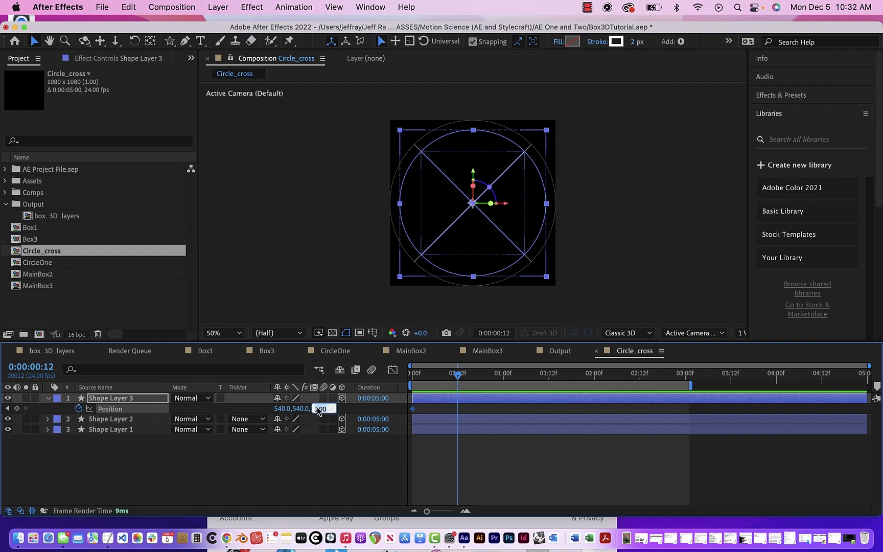
{"action": "type", "text": "4"}
{"action": "key", "text": "Return"}
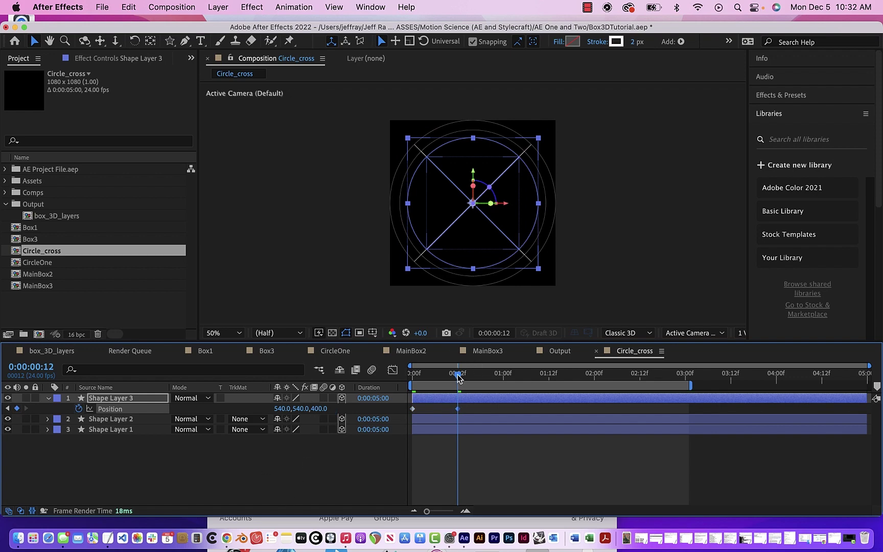
- Duplicate Shape Layer 3 and set the copy's ending position keyframe to Z 600 at 0:00:01:00
{"action": "left_click_drag", "start_coordinate": [458, 376], "coordinate": [391, 376]}
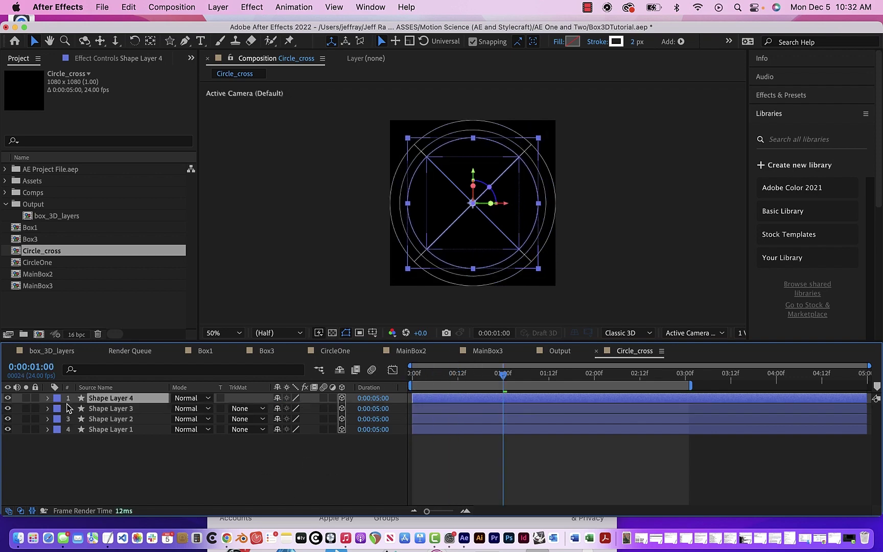
{"action": "left_click", "coordinate": [48, 399]}
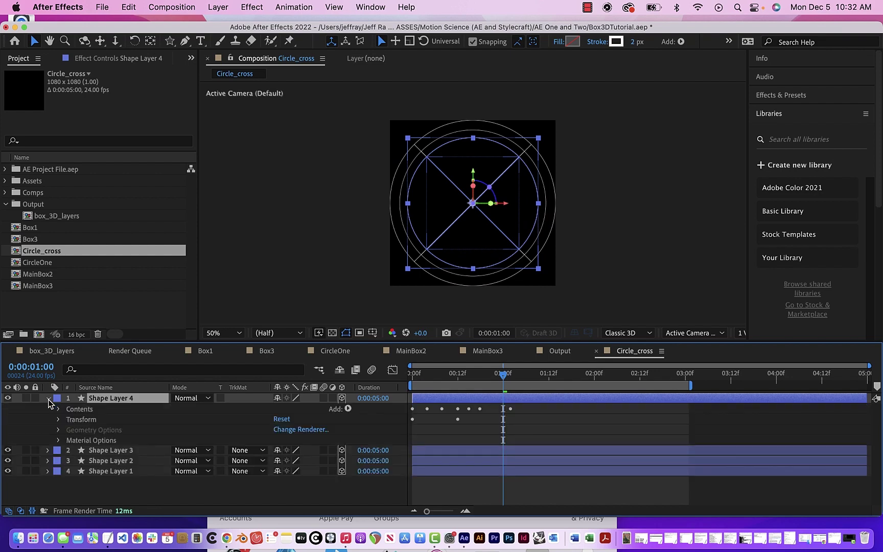
{"action": "left_click", "coordinate": [48, 400]}
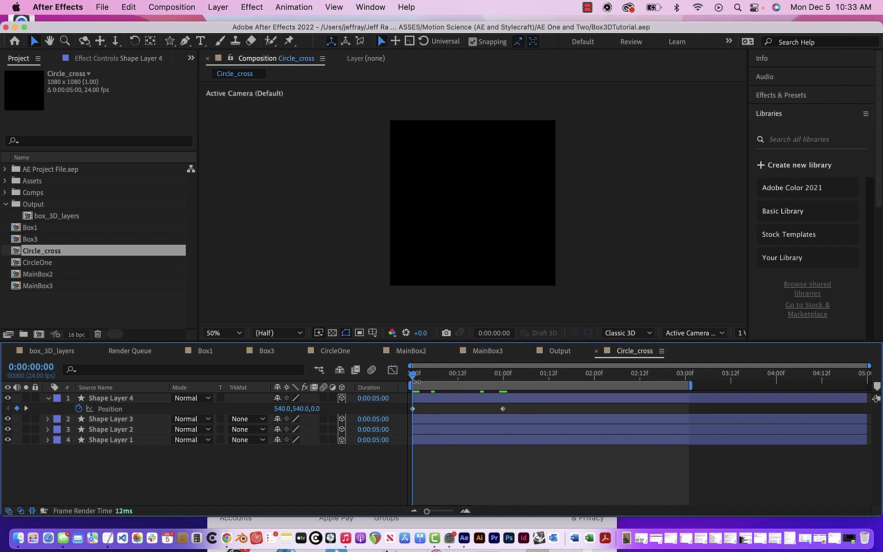
{"action": "left_click_drag", "start_coordinate": [413, 374], "coordinate": [326, 359]}
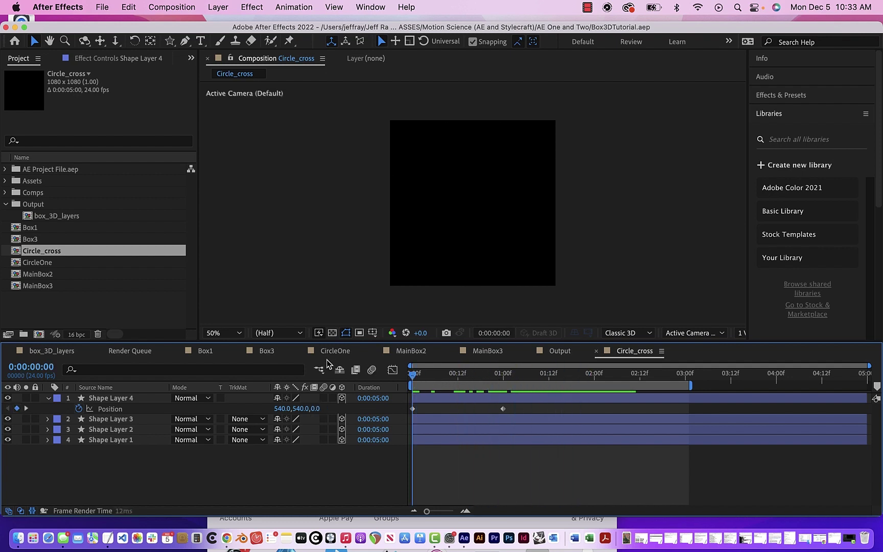
{"action": "left_click", "coordinate": [48, 398]}
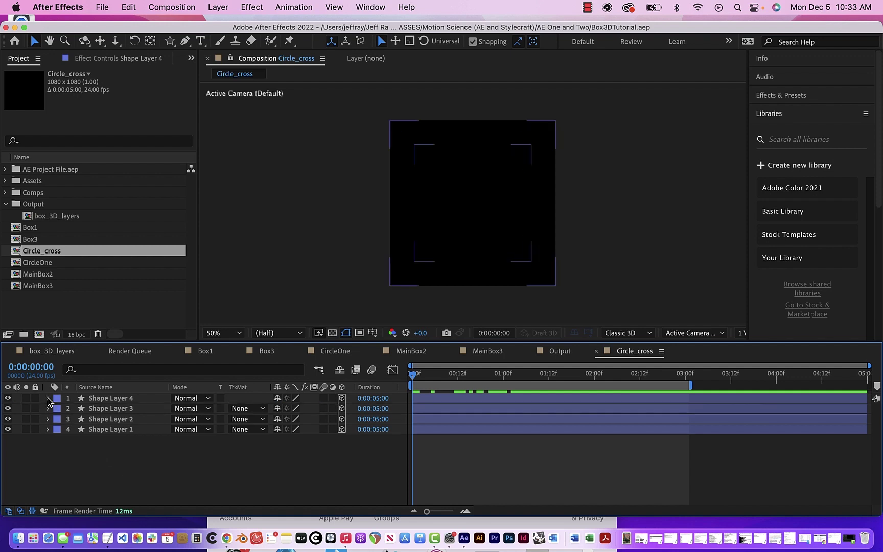
- Duplicate Shape Layer 4 and reveal only the new copy's keyframed Position property
{"action": "left_click", "coordinate": [123, 399]}
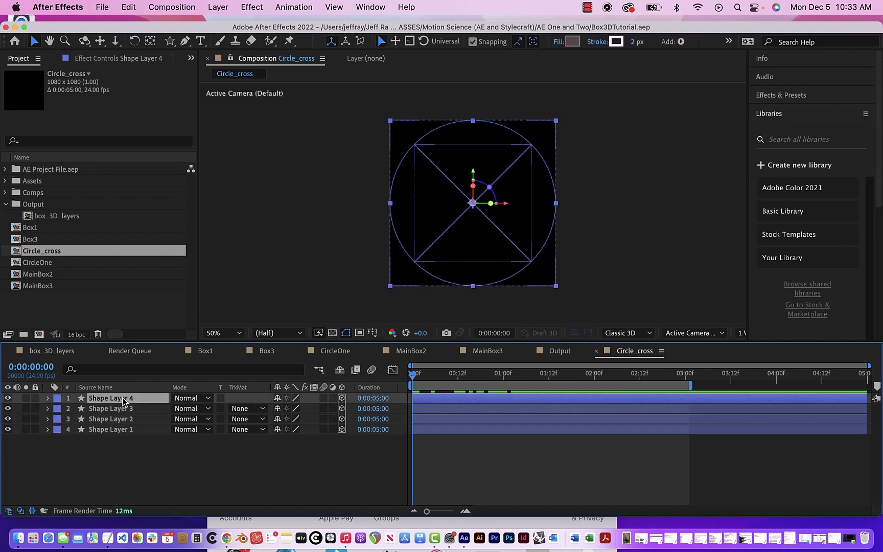
{"action": "key", "text": "super+d"}
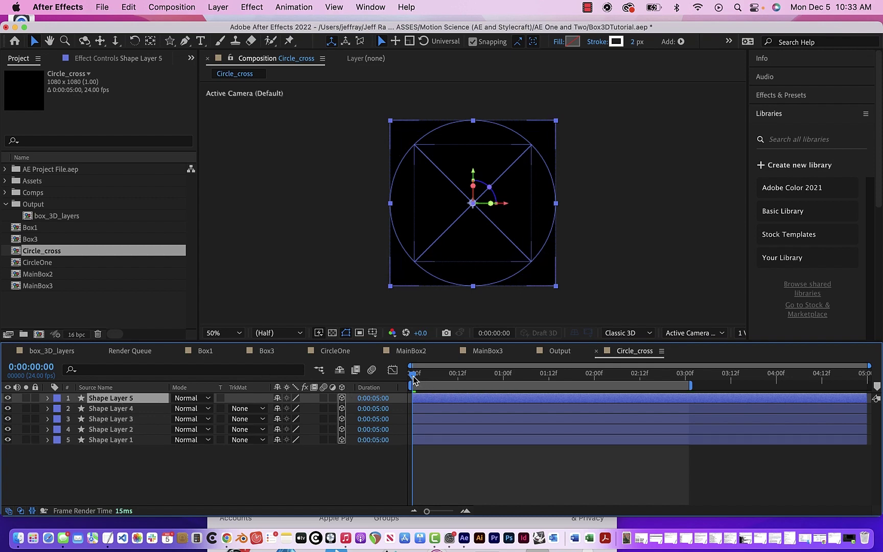
{"action": "left_click", "coordinate": [48, 398]}
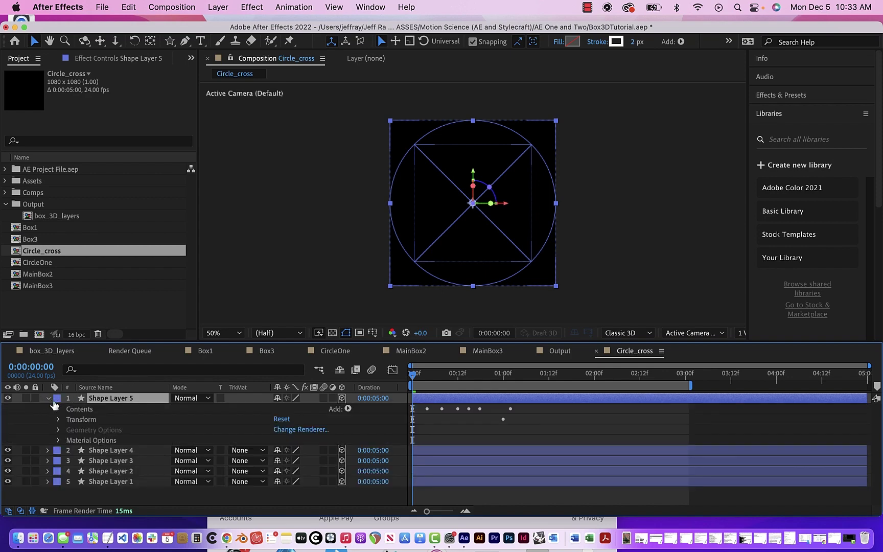
{"action": "left_click", "coordinate": [49, 398]}
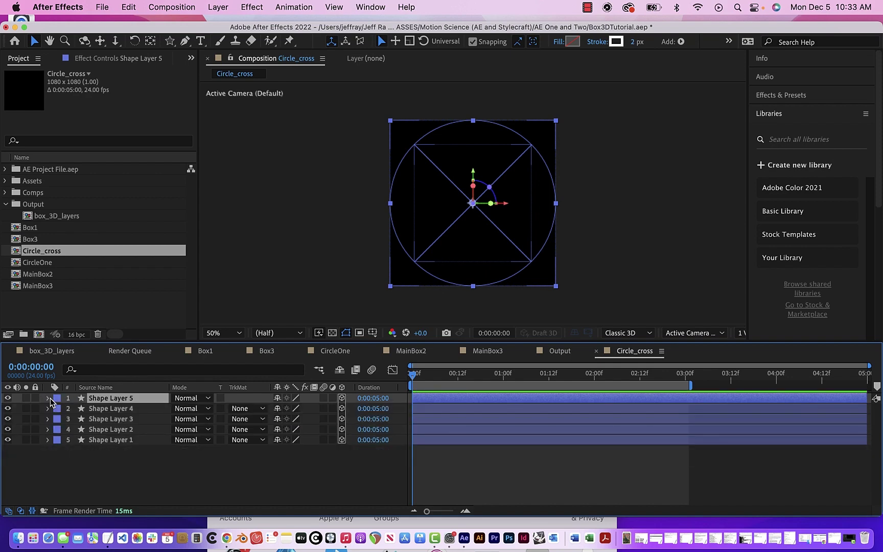
{"action": "key", "text": "u"}
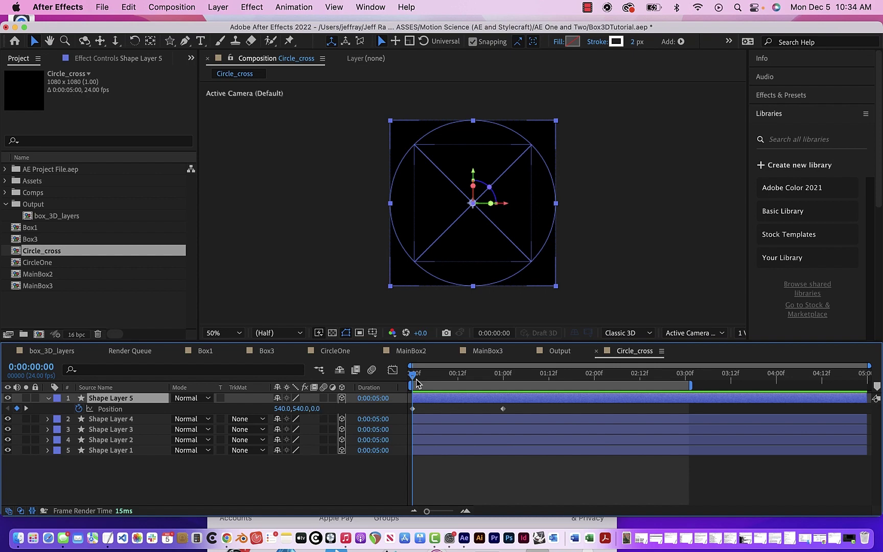
- Move Shape Layer 5's ending position keyframe to 0:00:01:12
{"action": "left_click_drag", "start_coordinate": [414, 375], "coordinate": [550, 379]}
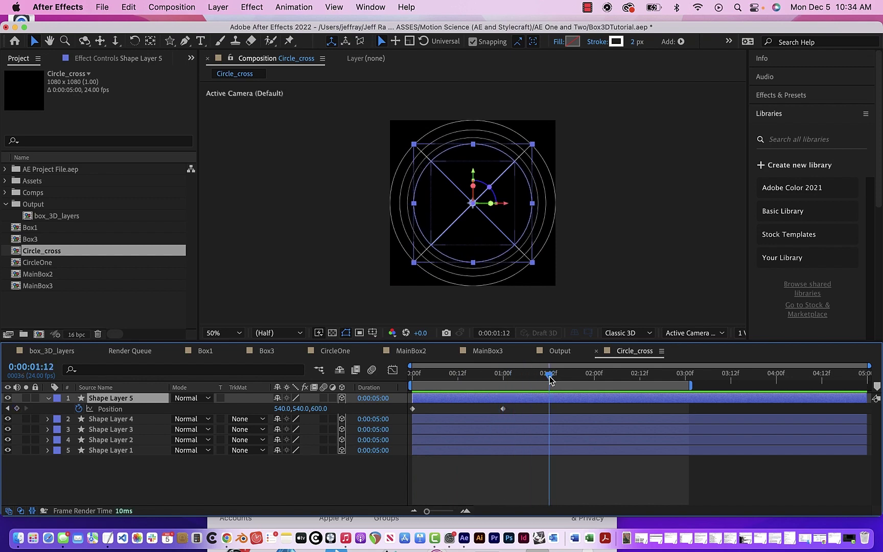
{"action": "left_click", "coordinate": [318, 408]}
{"action": "left_click", "coordinate": [339, 483]}
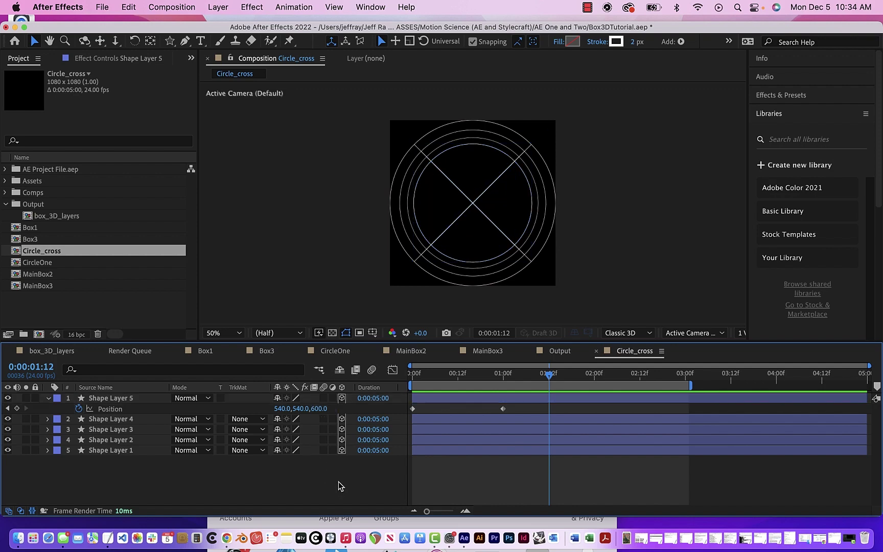
{"action": "left_click", "coordinate": [503, 408]}
{"action": "left_click_drag", "start_coordinate": [504, 411], "coordinate": [549, 409]}
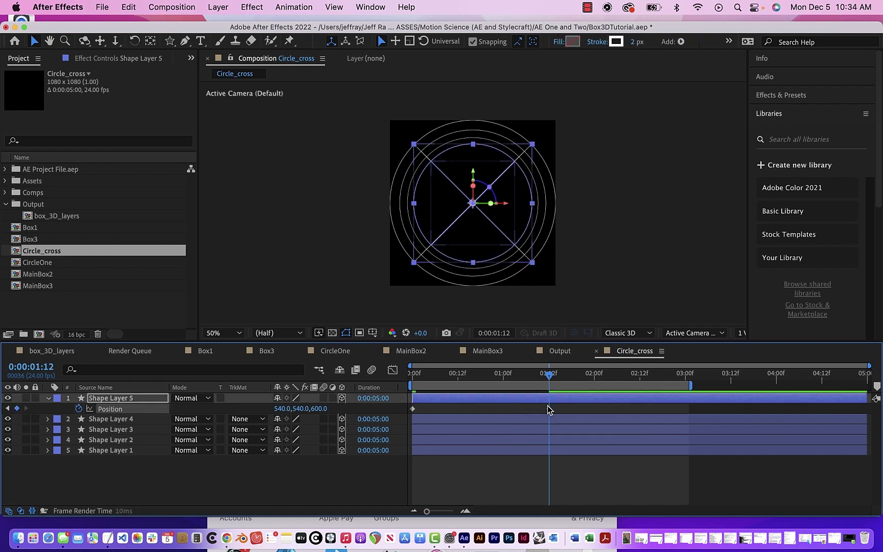
- Set Shape Layer 5's Z position to 800 at 0:00:01:12, return to the first frame and save the project
{"action": "left_click", "coordinate": [318, 411]}
{"action": "type", "text": "800"}
{"action": "key", "text": "Return"}
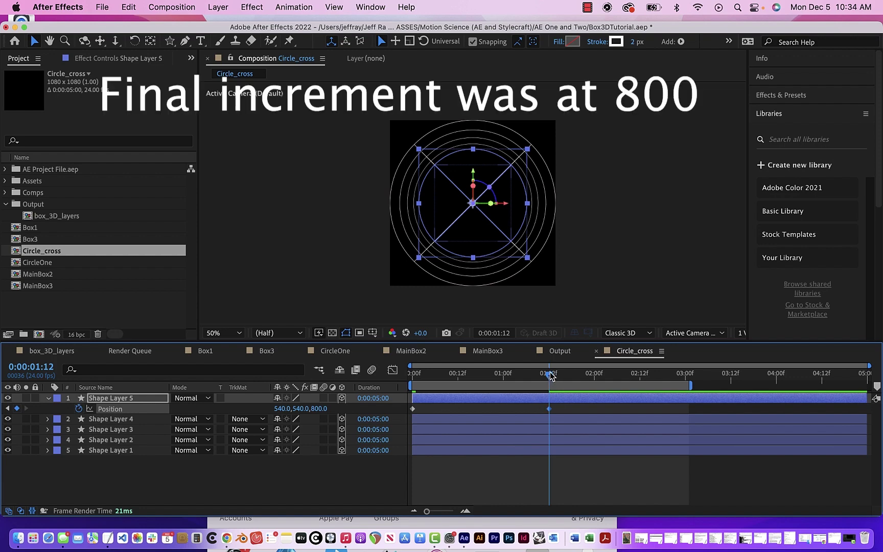
{"action": "left_click_drag", "start_coordinate": [549, 378], "coordinate": [345, 369]}
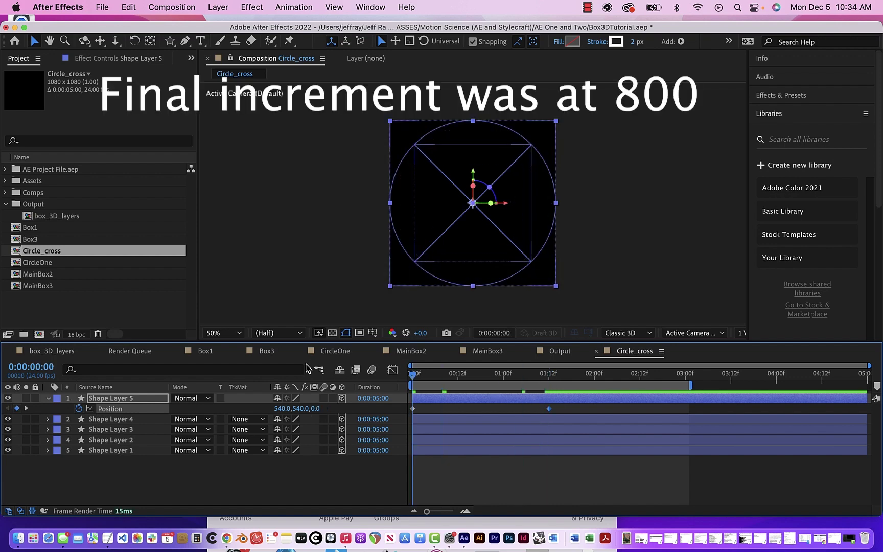
{"action": "key", "text": "super+s"}
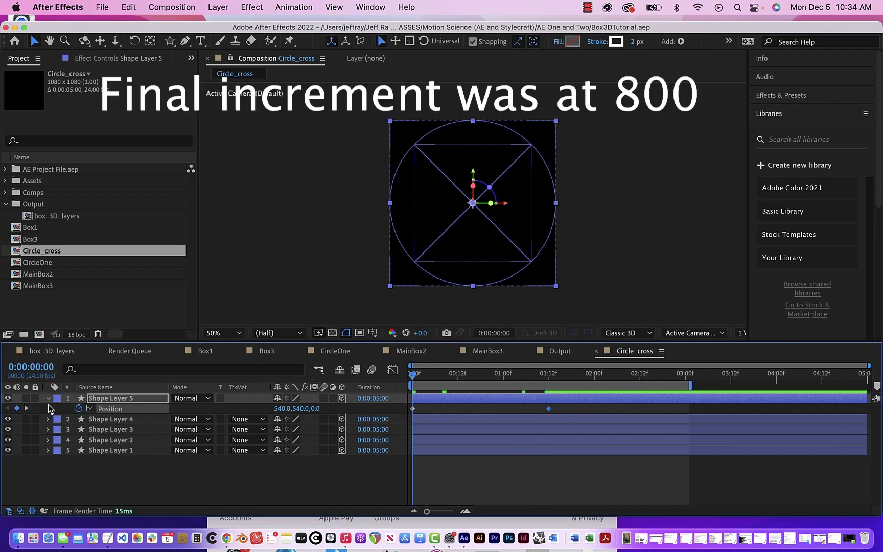
- Preview the Circle_cross animation in Custom View 1 with all layers deselected, then collapse Shape Layer 5
{"action": "left_click", "coordinate": [717, 335]}
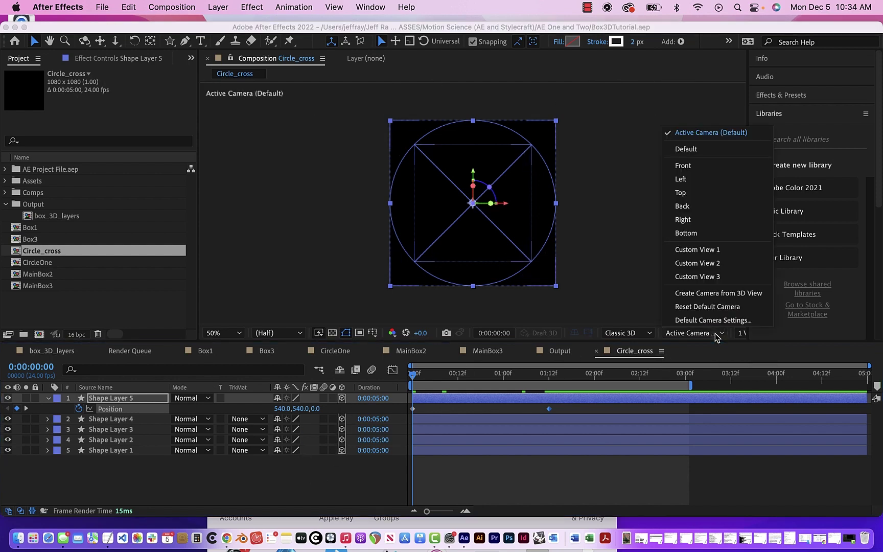
{"action": "left_click", "coordinate": [691, 249]}
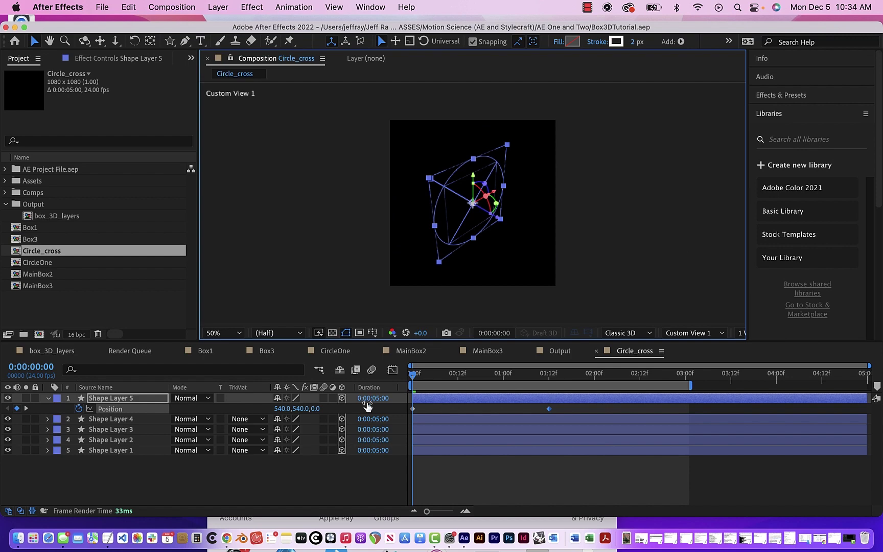
{"action": "left_click", "coordinate": [354, 478]}
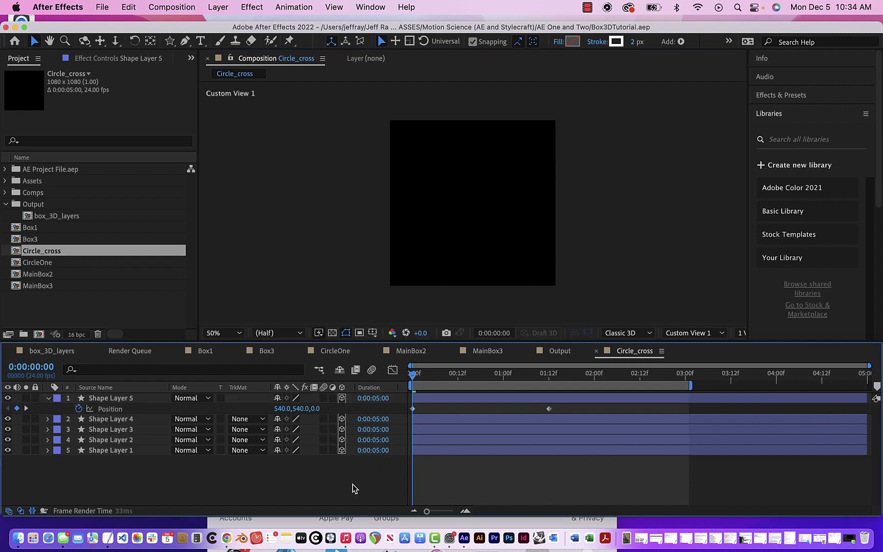
{"action": "key", "text": "space"}
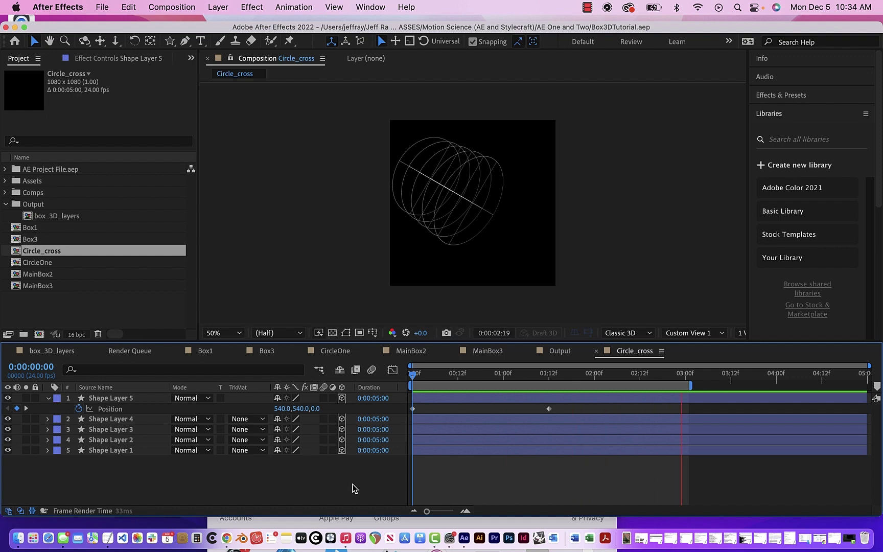
{"action": "key", "text": "space"}
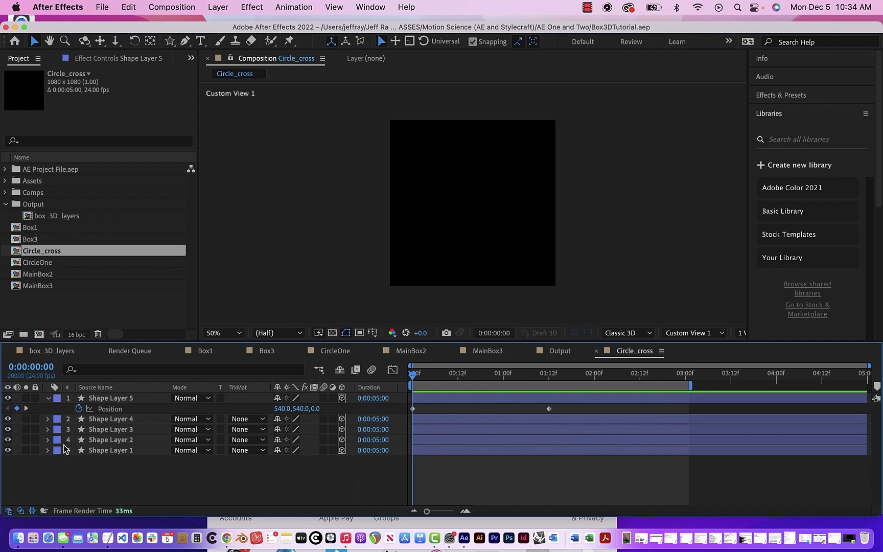
{"action": "left_click", "coordinate": [48, 398]}
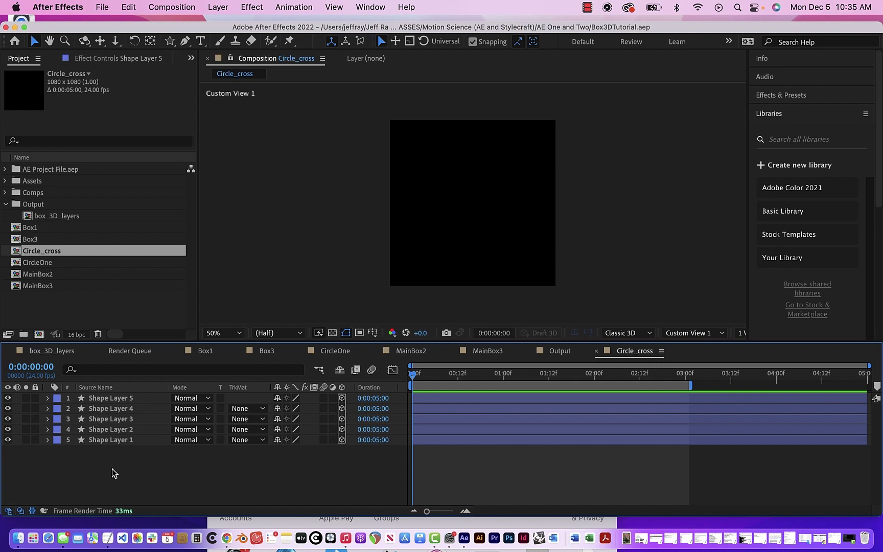
{"action": "mouse_move", "coordinate": [414, 379]}
{"action": "left_mouse_down"}
{"action": "mouse_move", "coordinate": [610, 402]}
{"action": "mouse_move", "coordinate": [408, 376]}
{"action": "left_mouse_up"}
- Review the MainBox3, box_3D_layers and Box1 compositions, scrubbing through the MainBox3 and Box1 animations
{"action": "left_click", "coordinate": [480, 352]}
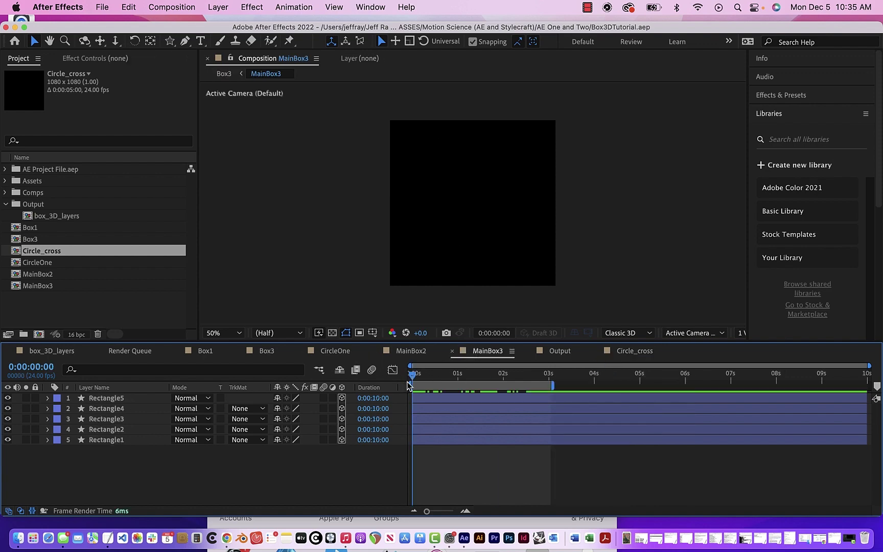
{"action": "left_click_drag", "start_coordinate": [415, 378], "coordinate": [348, 388]}
{"action": "left_click", "coordinate": [55, 353]}
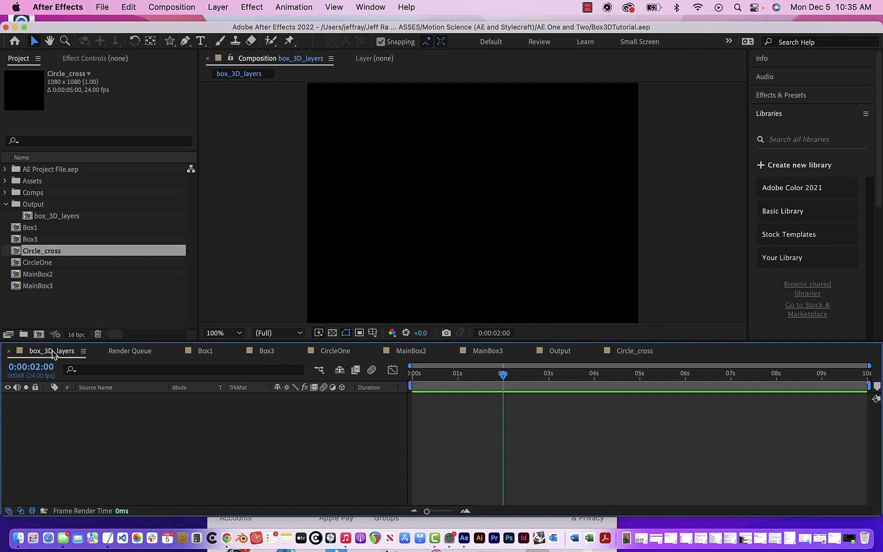
{"action": "left_click", "coordinate": [204, 352]}
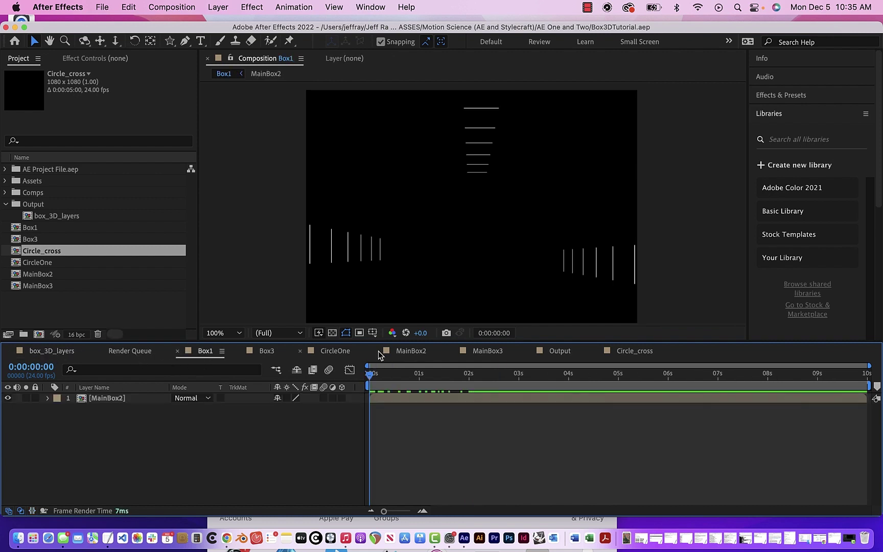
{"action": "left_click_drag", "start_coordinate": [371, 377], "coordinate": [329, 373]}
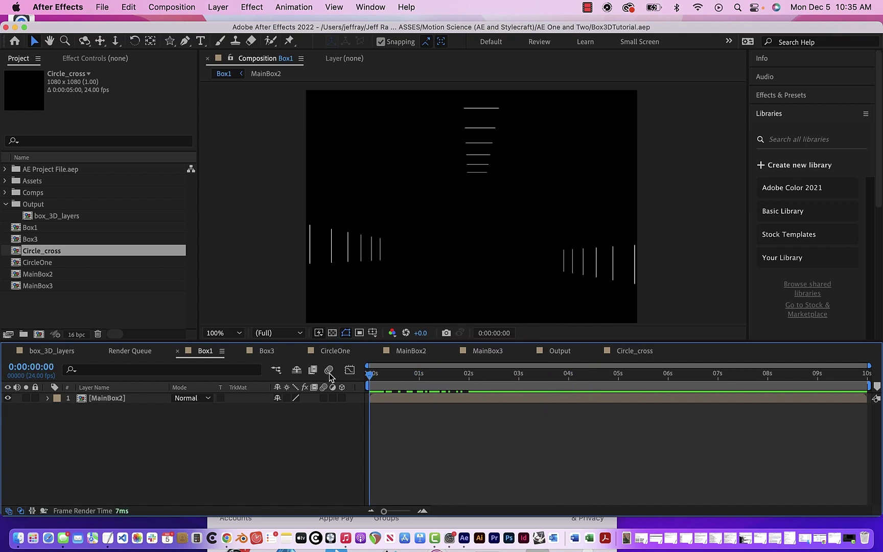